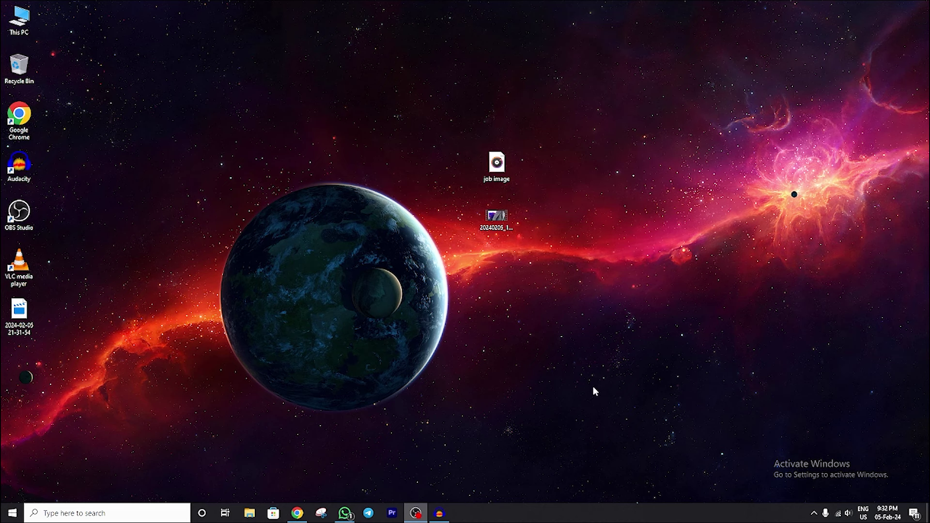
- Switch to Google Chrome and examine the US t-shirt design image results, previewing the Remember Paoli shirt and the 100 Vector T-Shirt Designs Pack
left_click(297, 513)
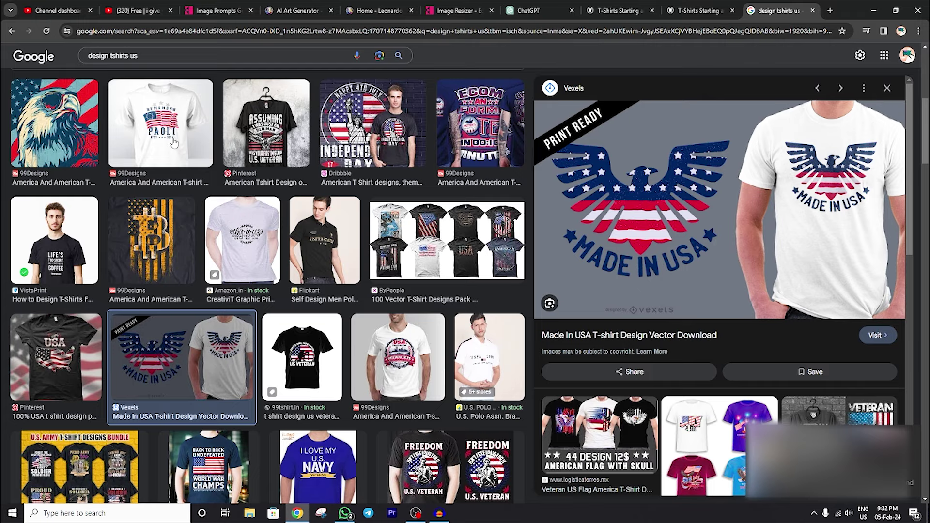
left_click(174, 143)
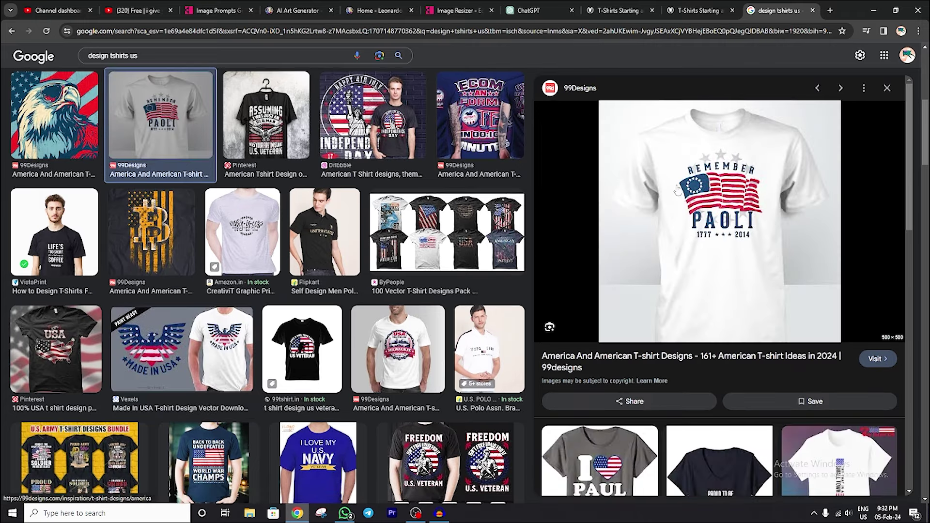
left_click(526, 262)
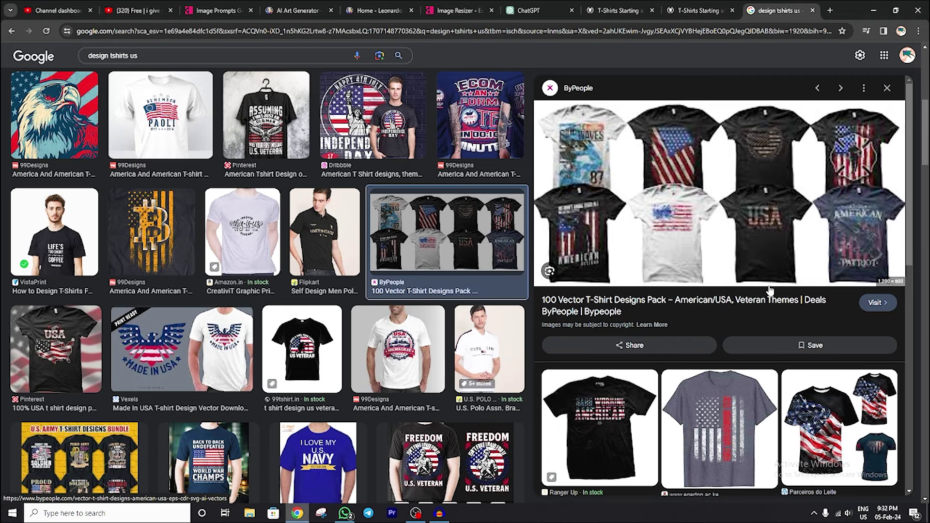
scroll(769, 290, "down", 2)
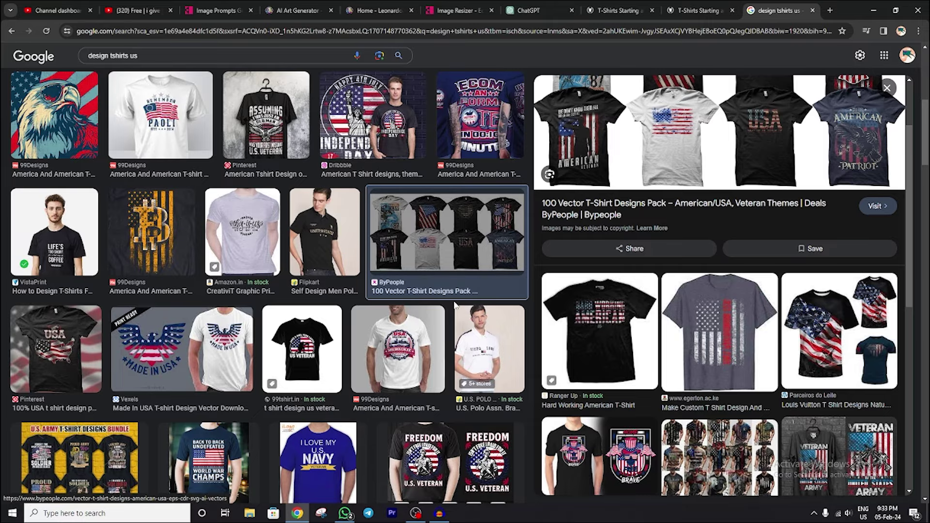
scroll(456, 304, "up", 7)
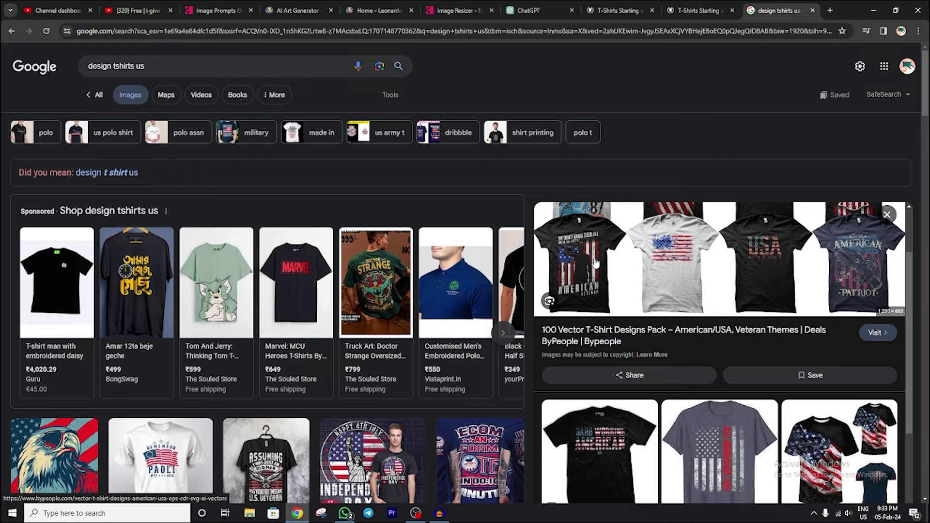
- Generate a new Gravity Style prompt in EduFreeBie's Image Prompts Generator
left_click(221, 15)
scroll(302, 128, "up", 1)
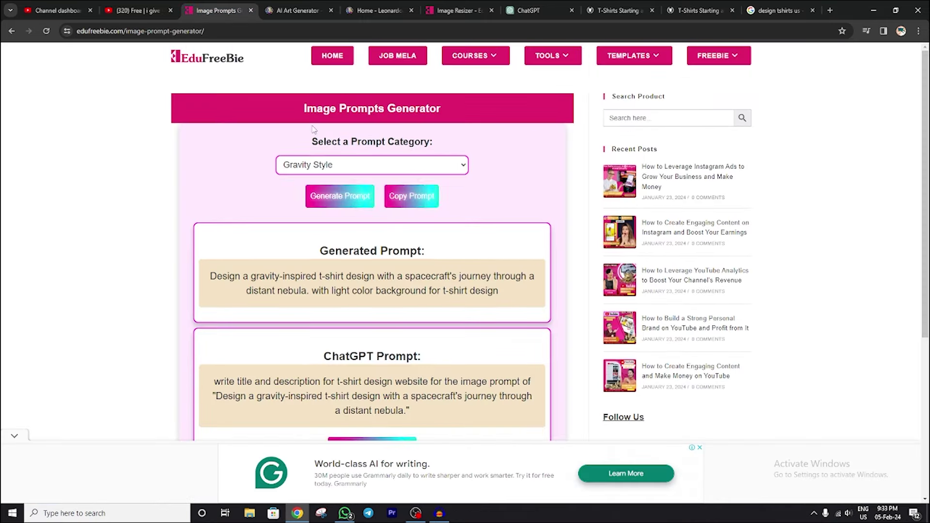
scroll(304, 126, "down", 1)
scroll(305, 124, "up", 1)
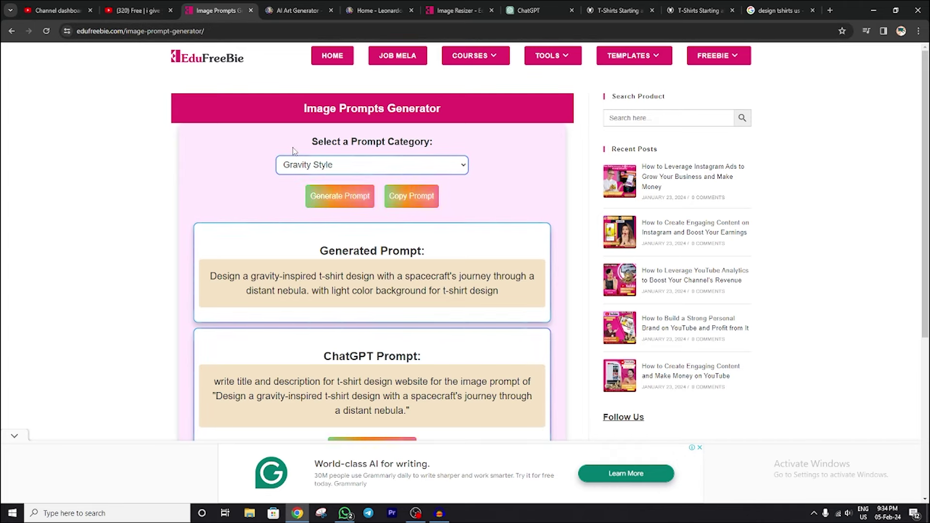
left_click(293, 164)
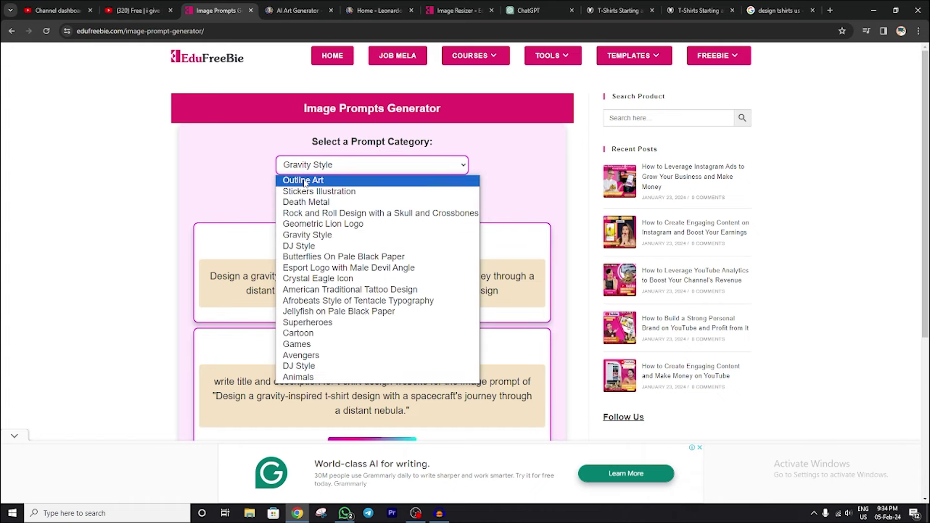
left_click(319, 235)
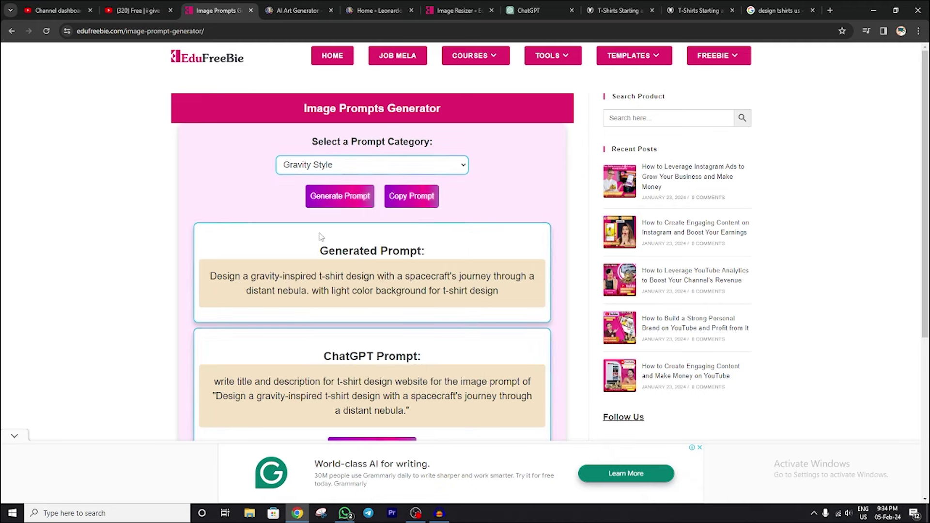
left_click(323, 202)
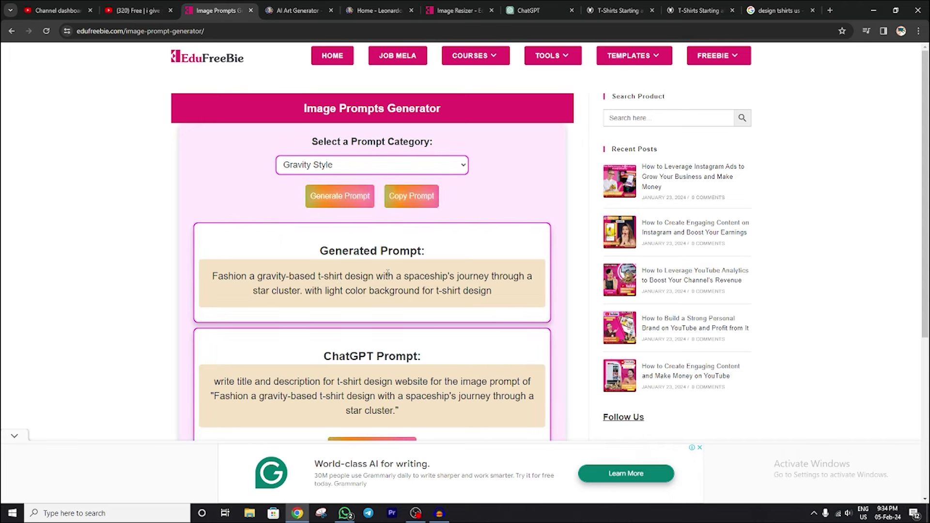
- Copy the full generated image prompt about the spaceship's journey through a star cluster
scroll(387, 274, "down", 3)
scroll(247, 286, "up", 3)
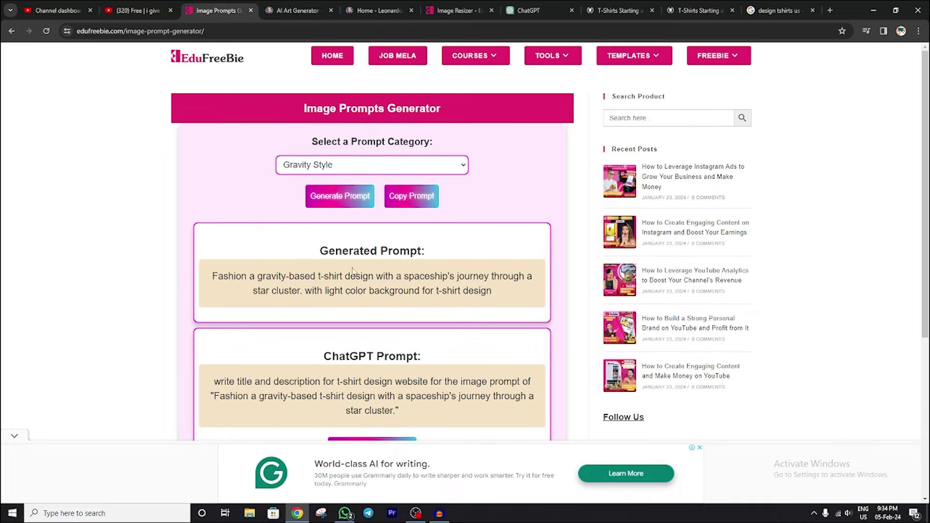
left_click_drag(212, 276, 497, 293)
key("ctrl+c")
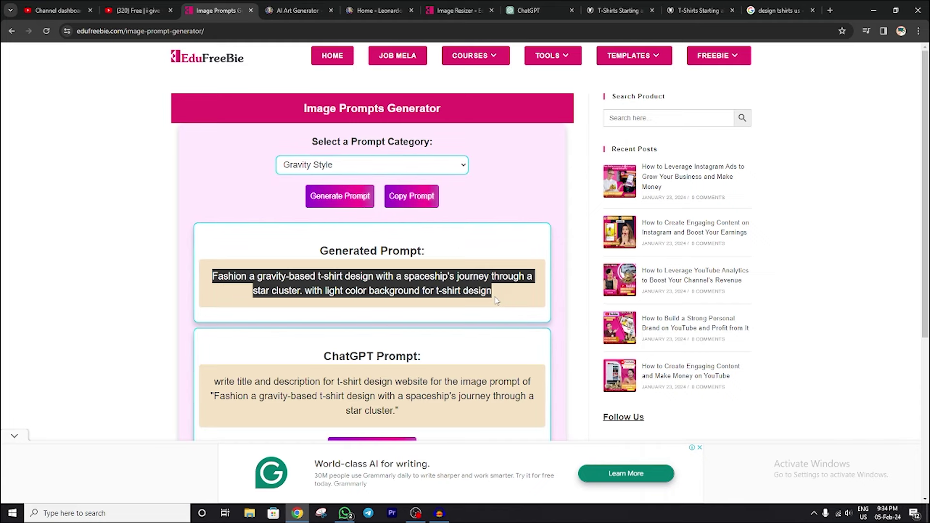
- Complete the Leonardo.Ai welcome form with Architecture deselected from the interests and the over-18 NSFW confirmation turned on
left_click(306, 13)
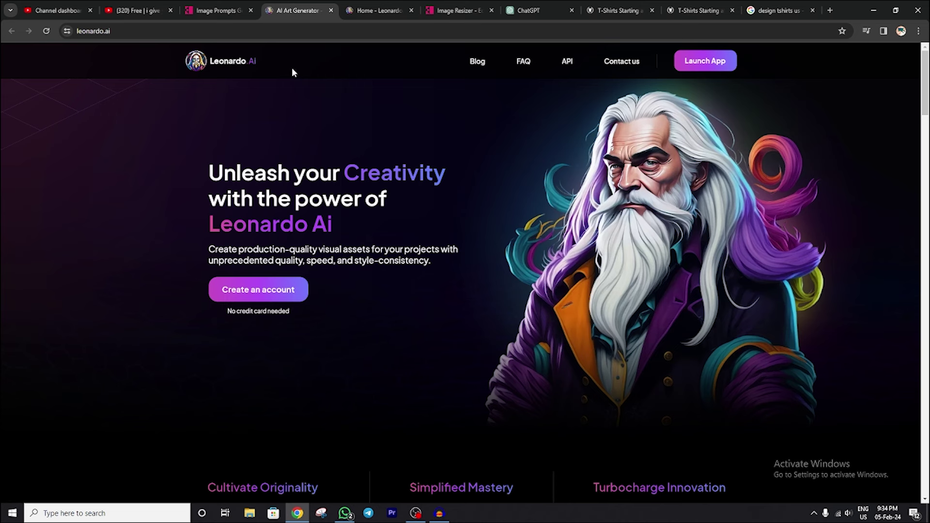
left_click(348, 9)
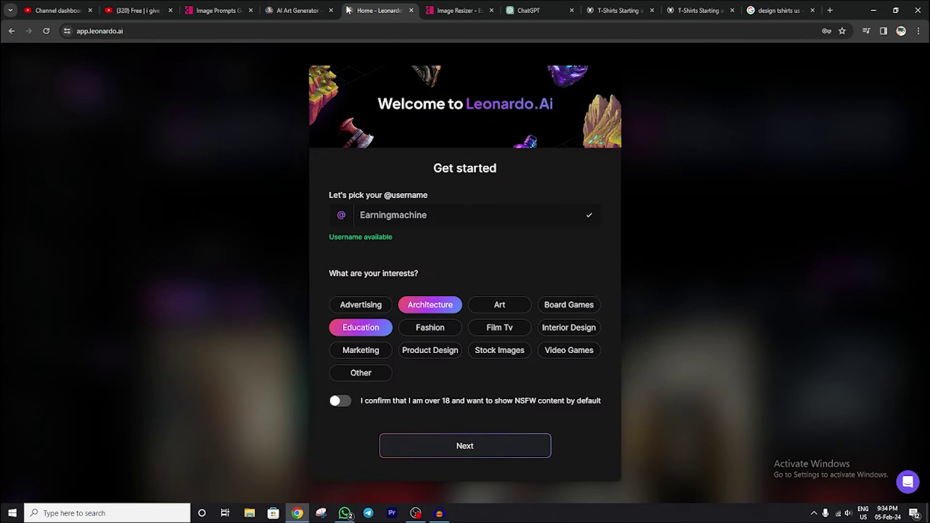
left_click(310, 10)
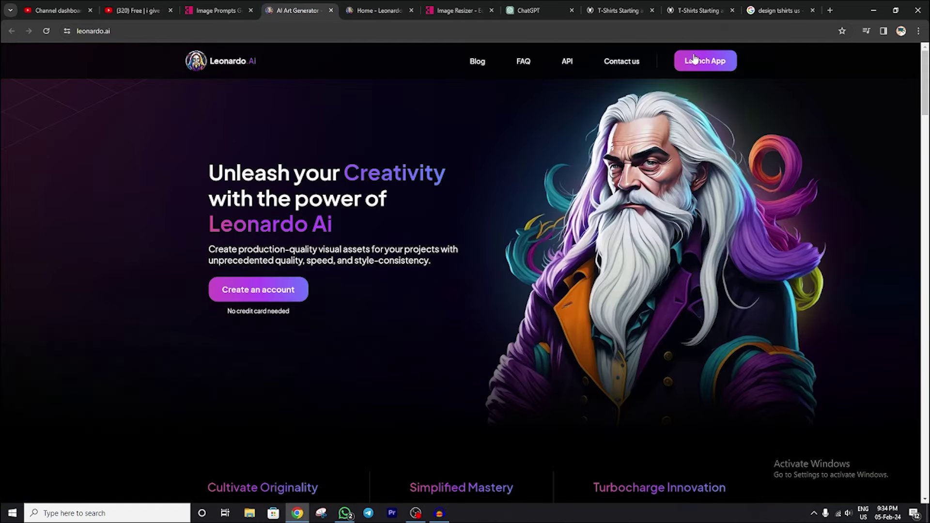
left_click(383, 10)
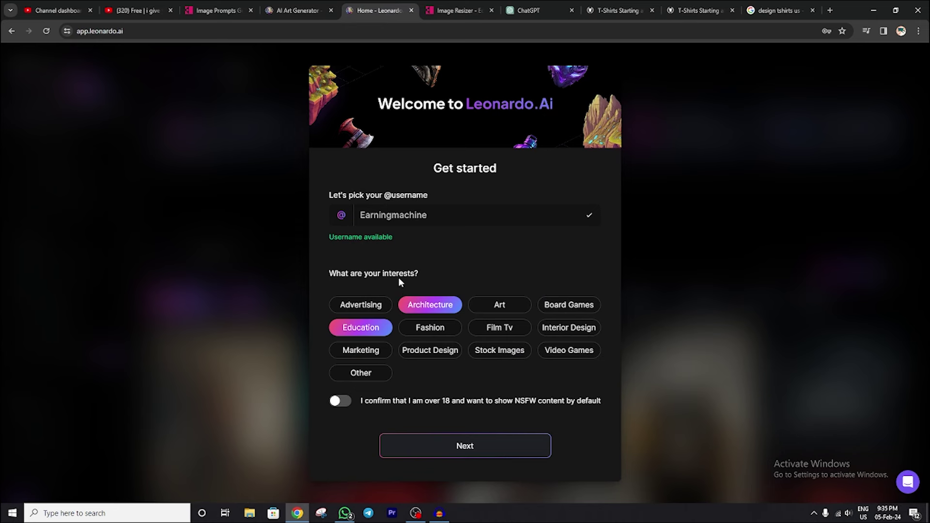
left_click(439, 305)
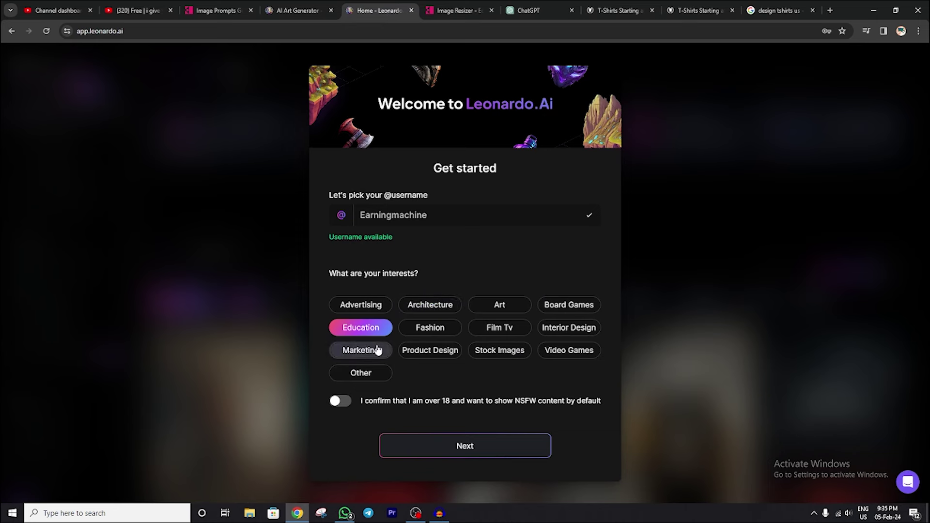
left_click(349, 404)
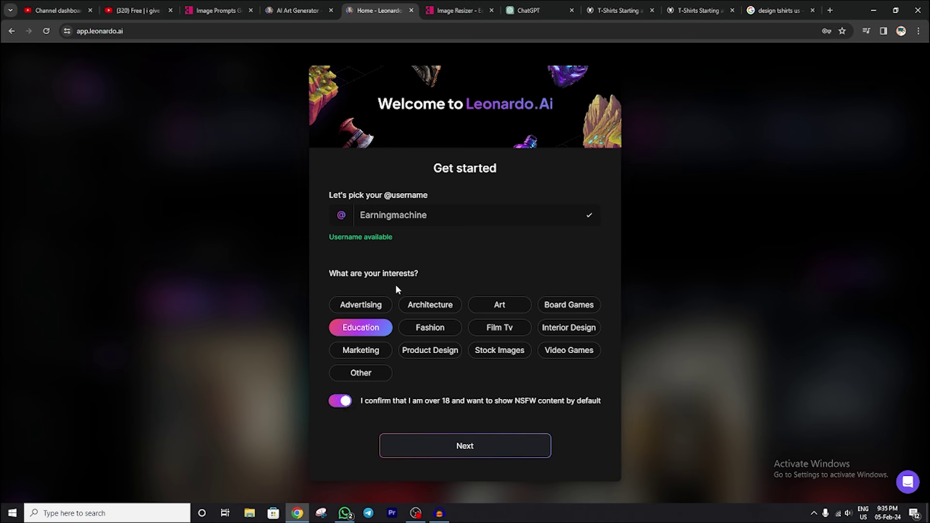
left_click_drag(331, 237, 394, 236)
left_click(410, 236)
left_click(464, 446)
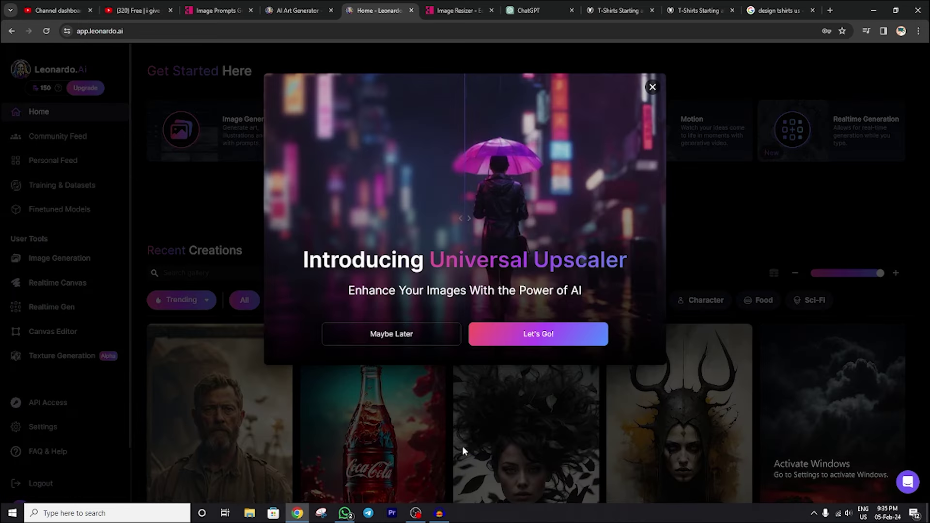
- Dismiss the Universal Upscaler introduction and open the Image Generation tool from the Leonardo.Ai home page
left_click(652, 87)
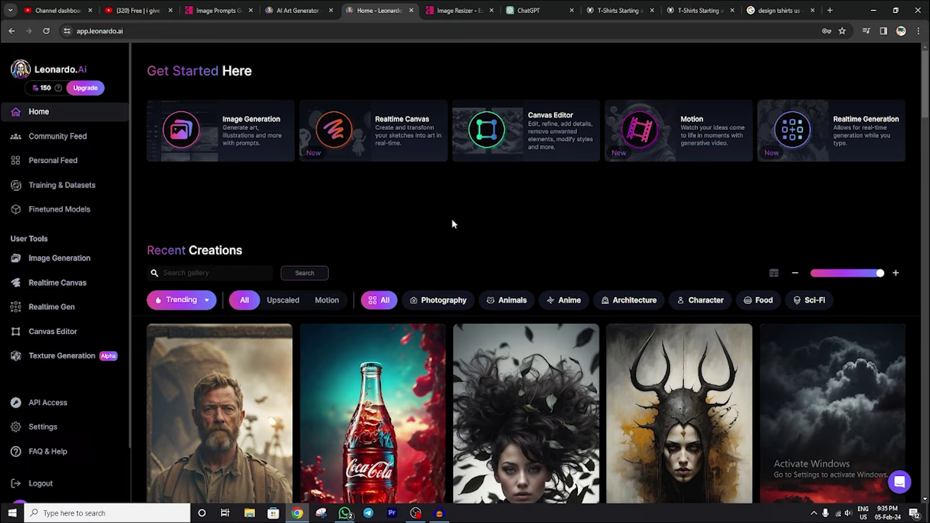
scroll(453, 224, "down", 4)
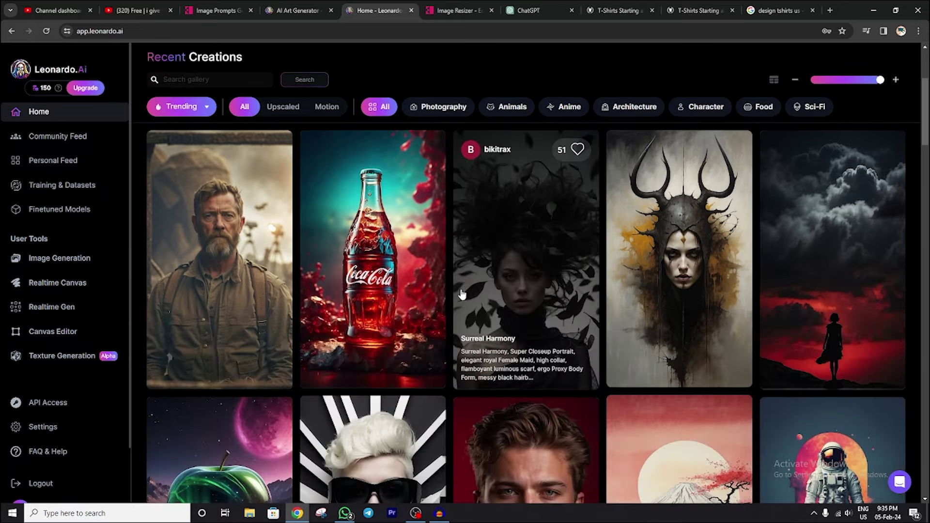
scroll(391, 369, "up", 4)
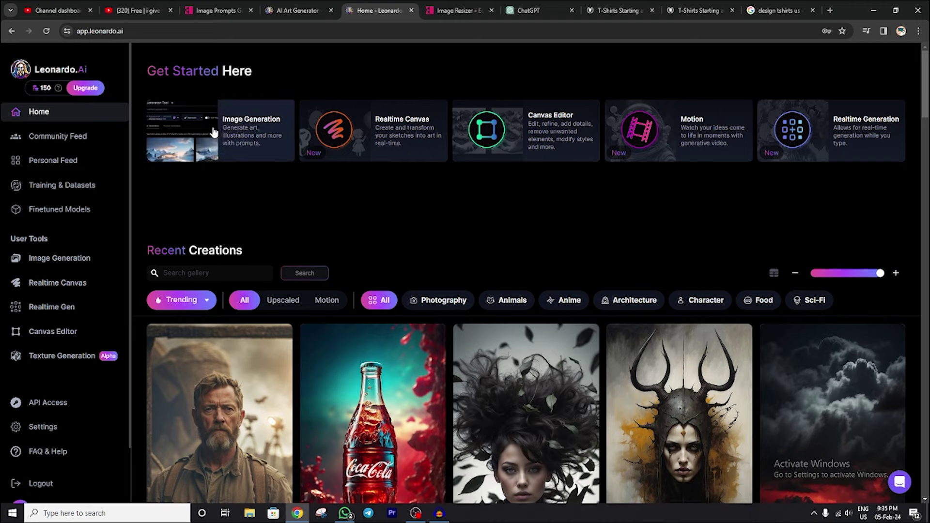
left_click(213, 129)
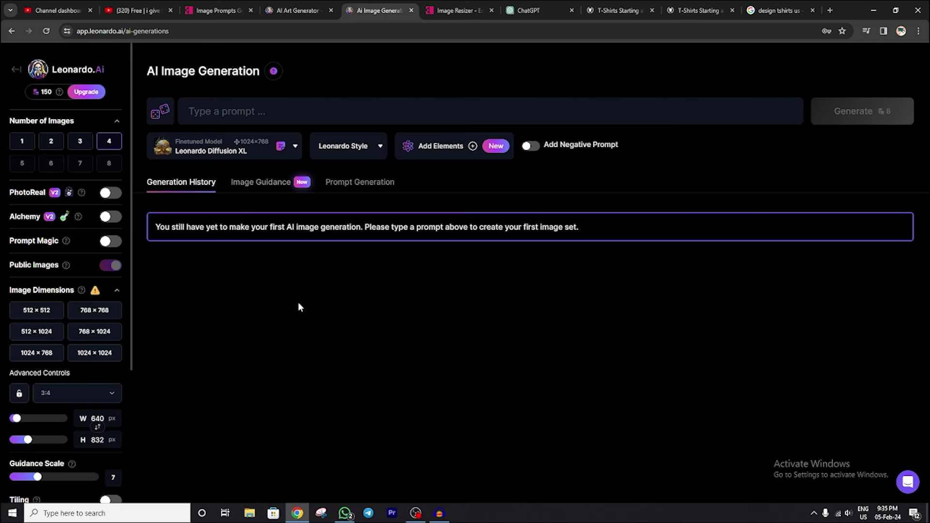
- Close the spare Leonardo.Ai landing page and generate images from the copied gravity-based spaceship t-shirt prompt
left_click(241, 114)
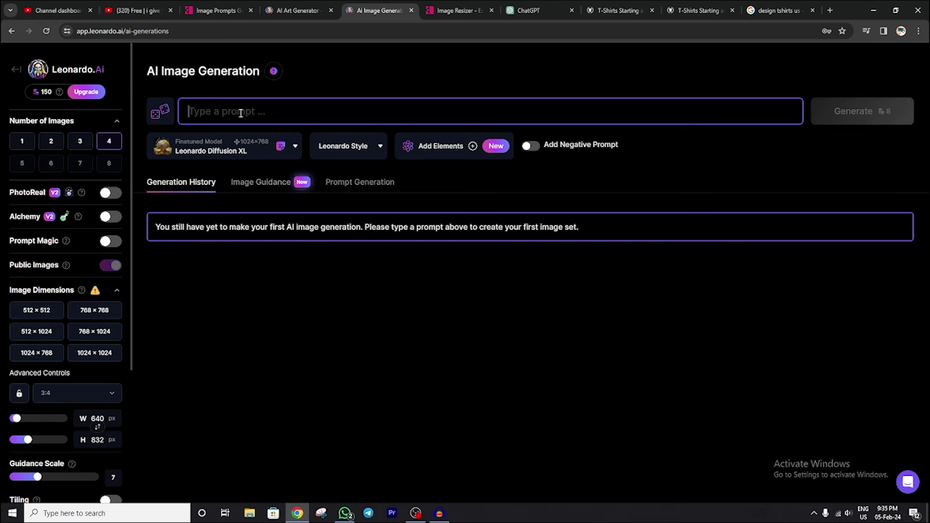
left_click(228, 11)
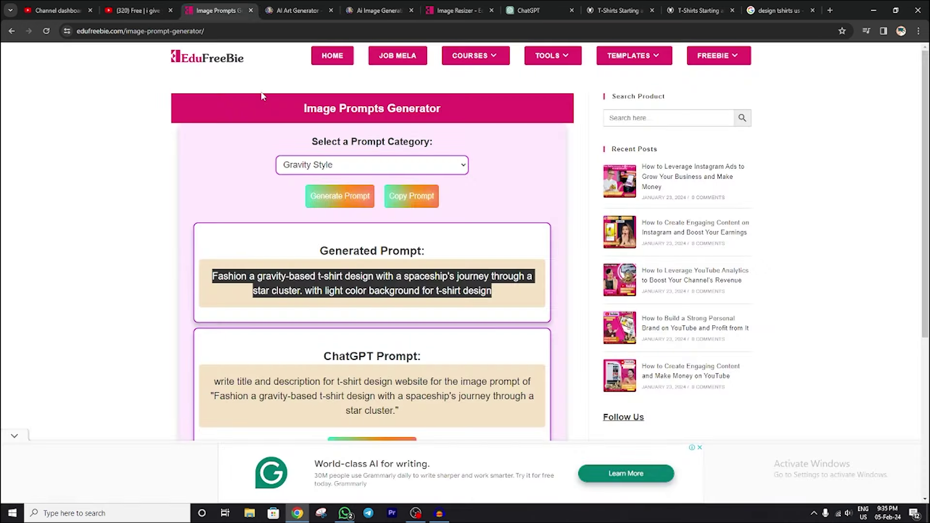
left_click(294, 11)
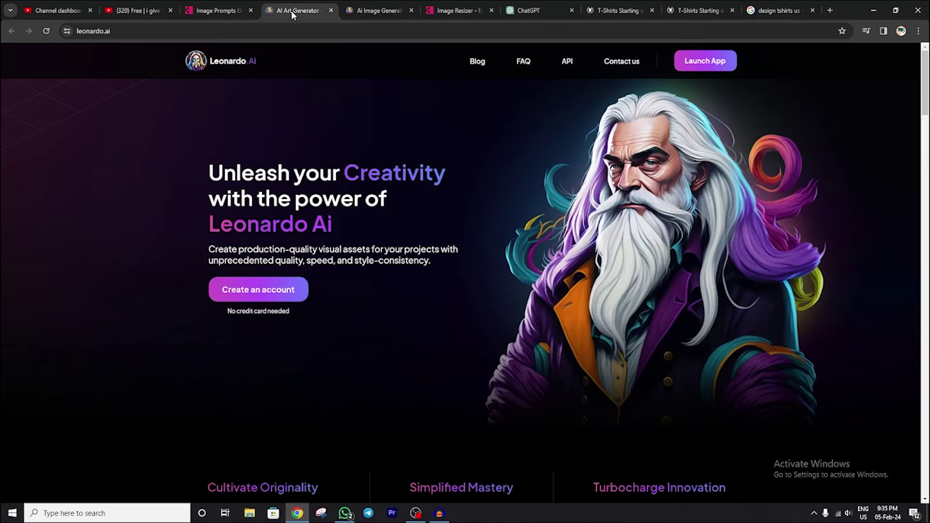
left_click(330, 11)
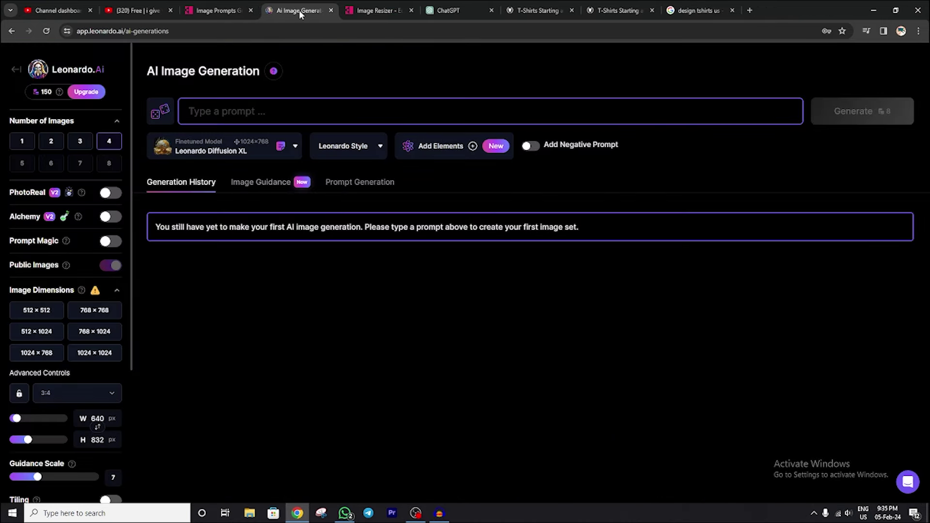
key("ctrl+v")
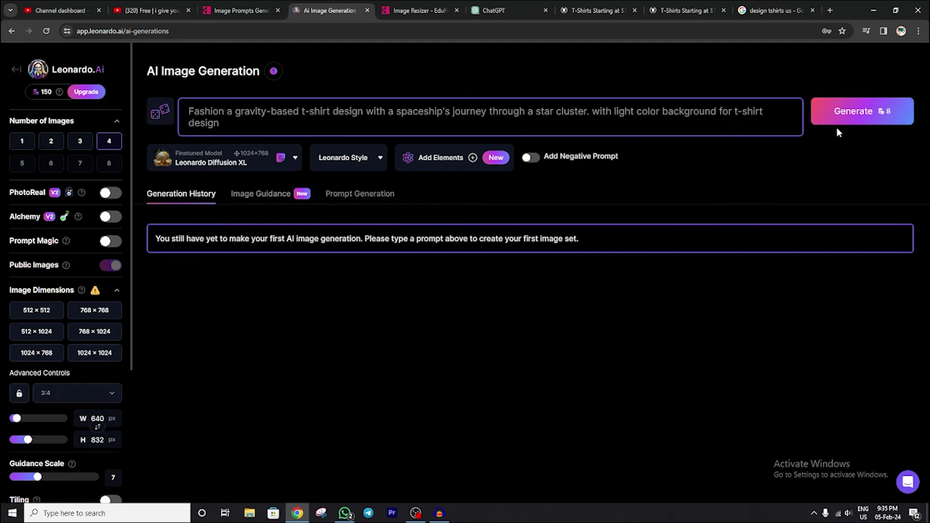
left_click(847, 118)
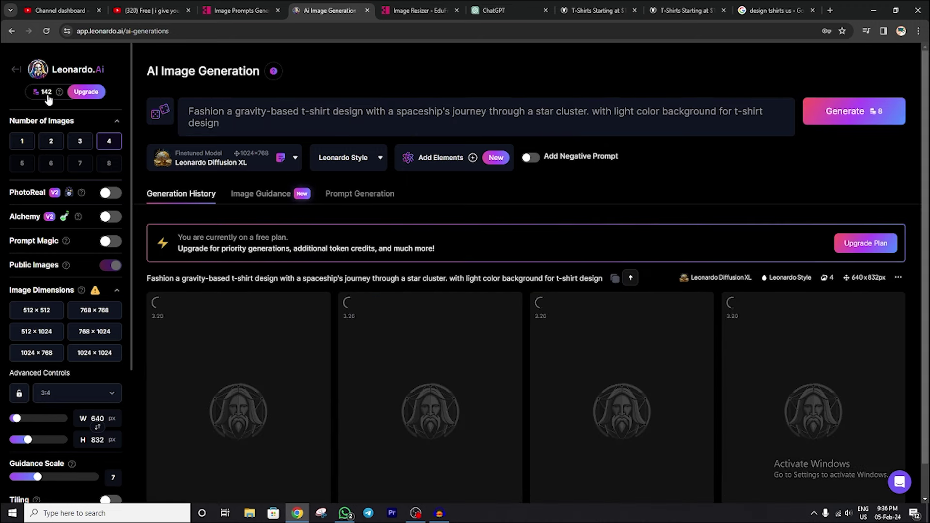
- Enlarge the generated grey flying saucer image with the pointed silver tower, download it, and check the downloaded file in the image viewer
scroll(545, 388, "down", 1)
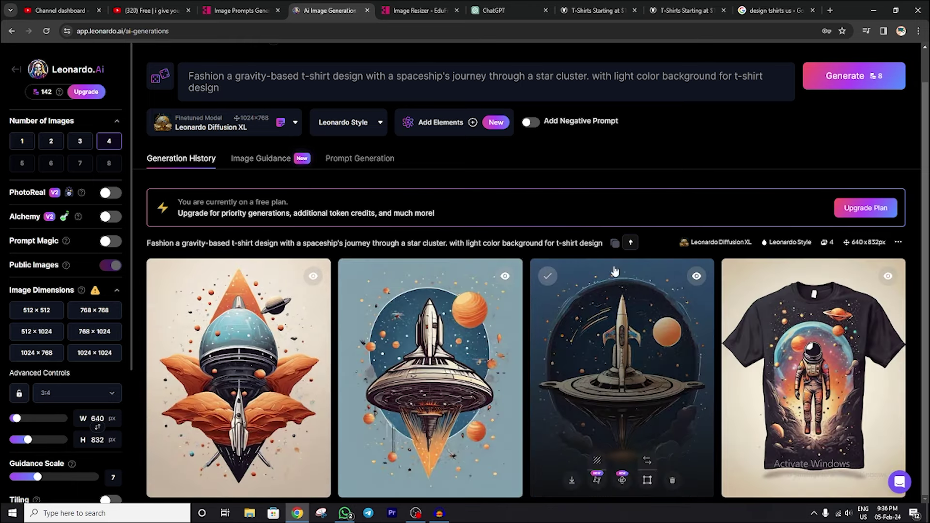
mouse_move(807, 373)
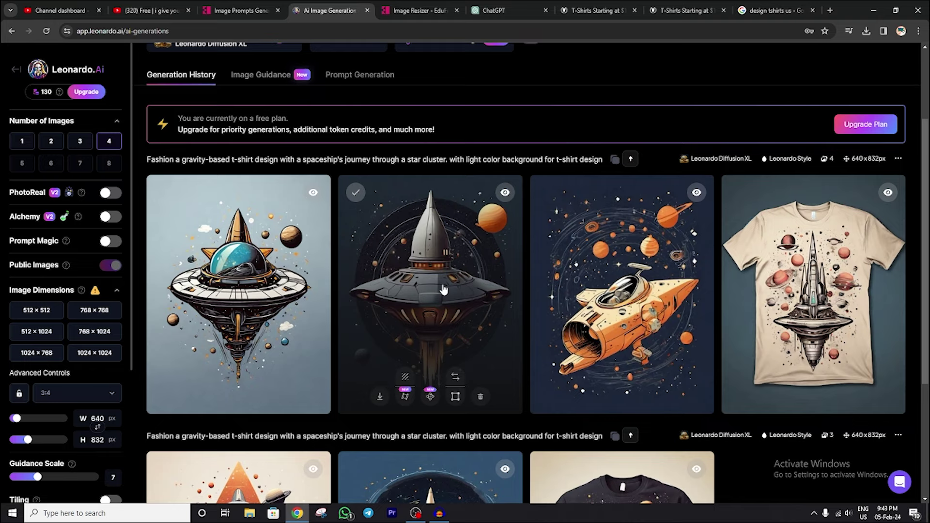
left_click(417, 293)
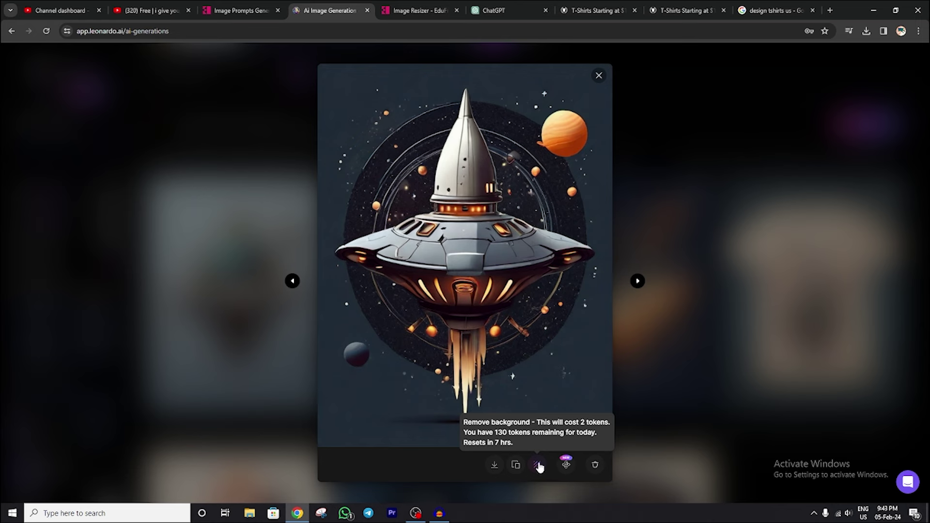
left_click(494, 465)
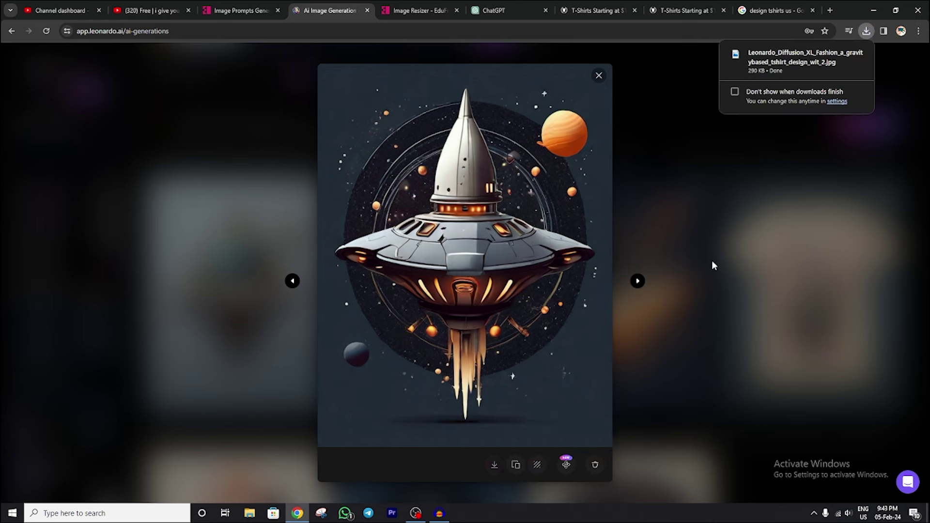
left_click(809, 59)
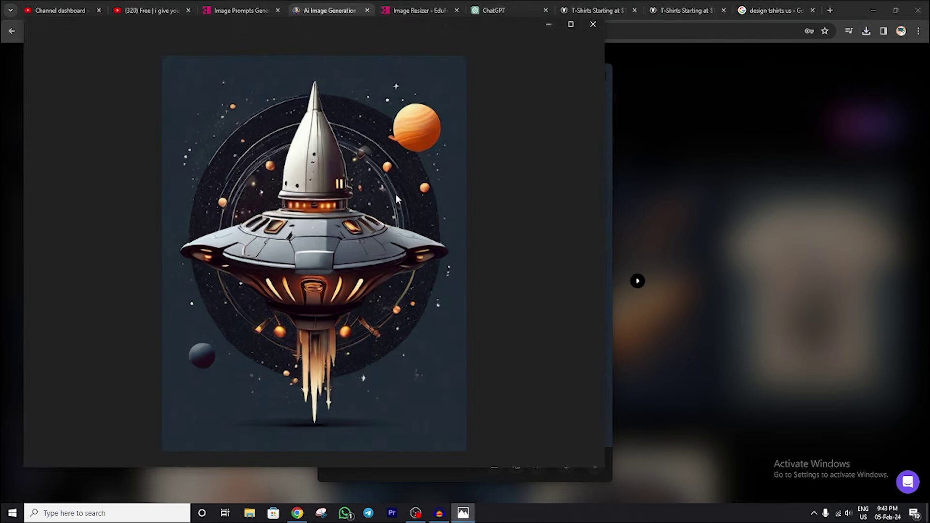
left_click(593, 23)
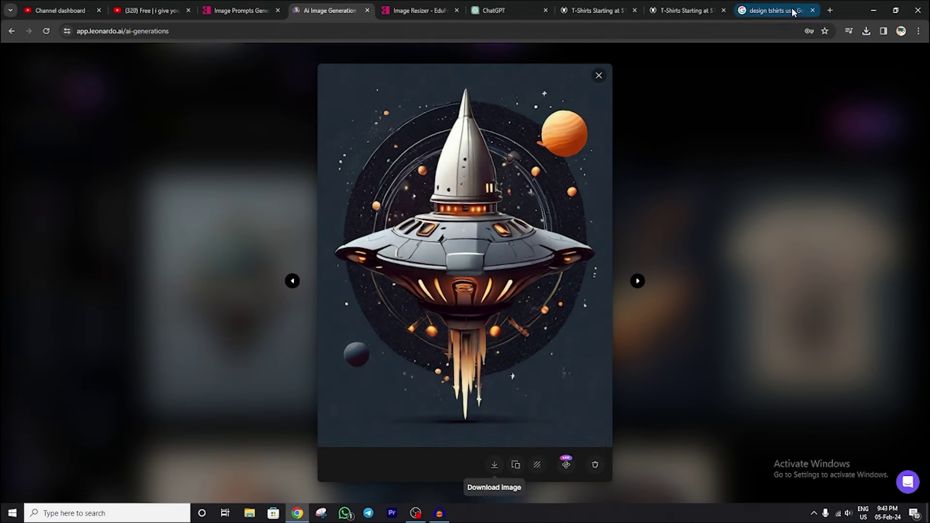
- Open remove.bg in a new browser tab and upload the newest downloaded Leonardo spaceship JPG for background removal
left_click(830, 10)
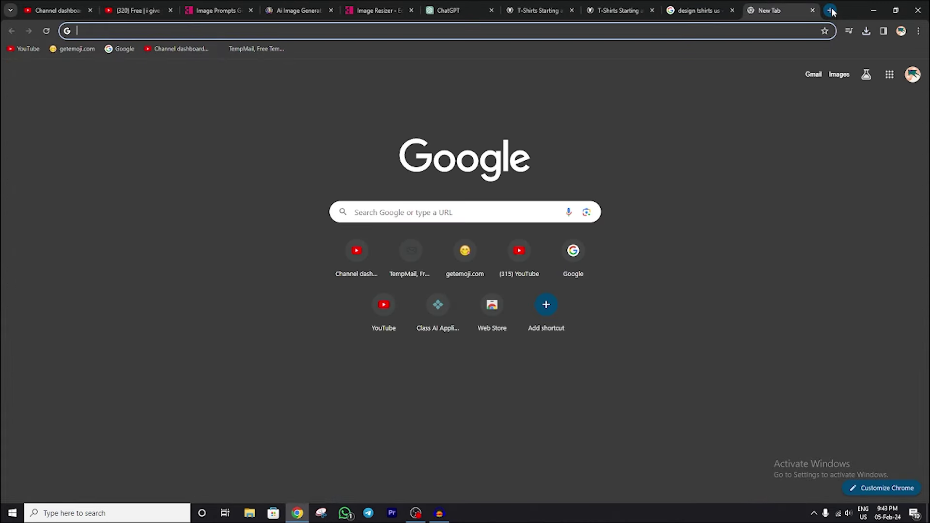
type("remove")
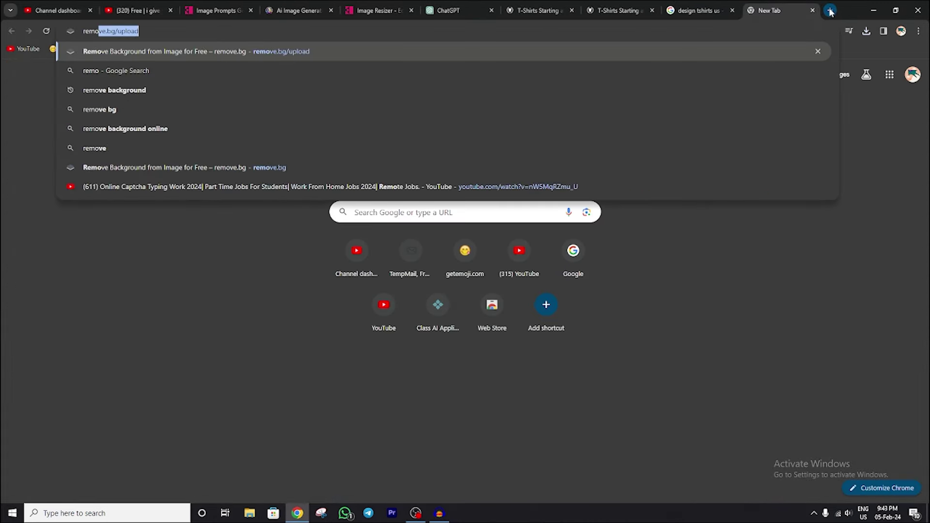
left_click(284, 56)
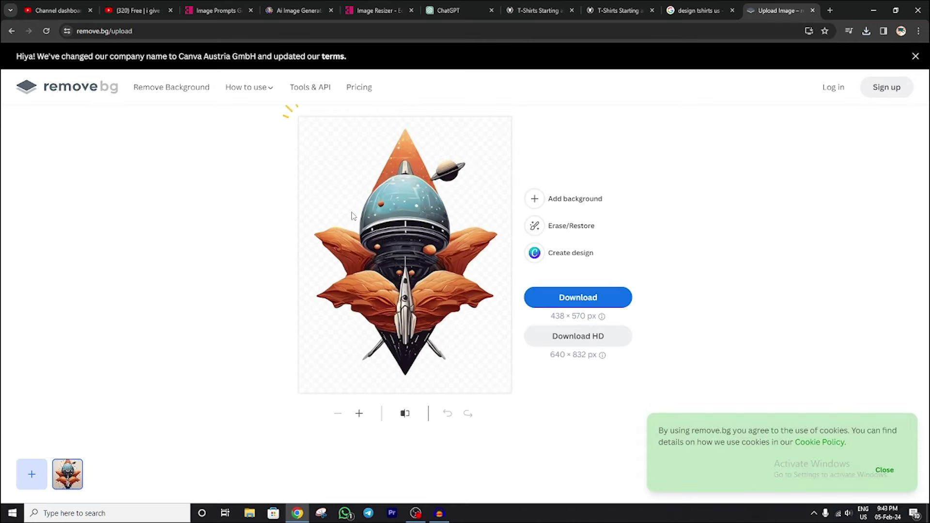
left_click(67, 88)
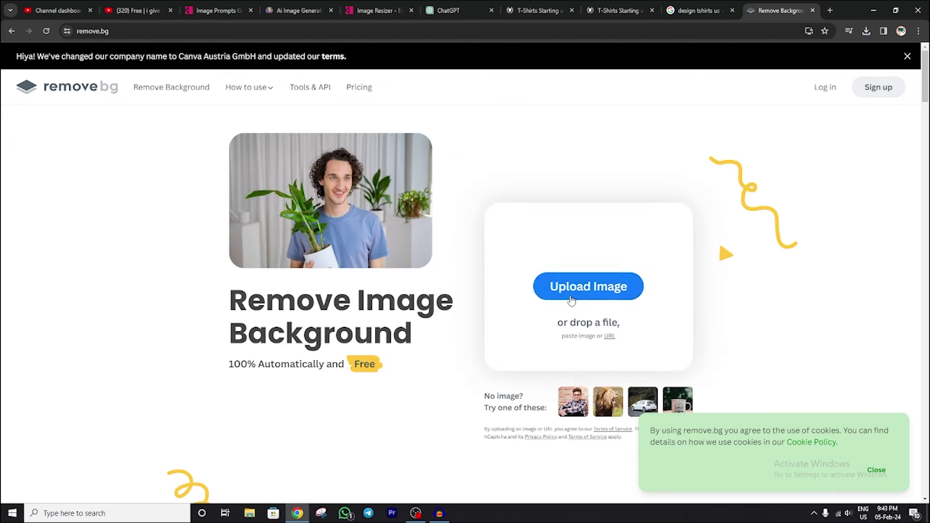
left_click(571, 300)
left_click(155, 81)
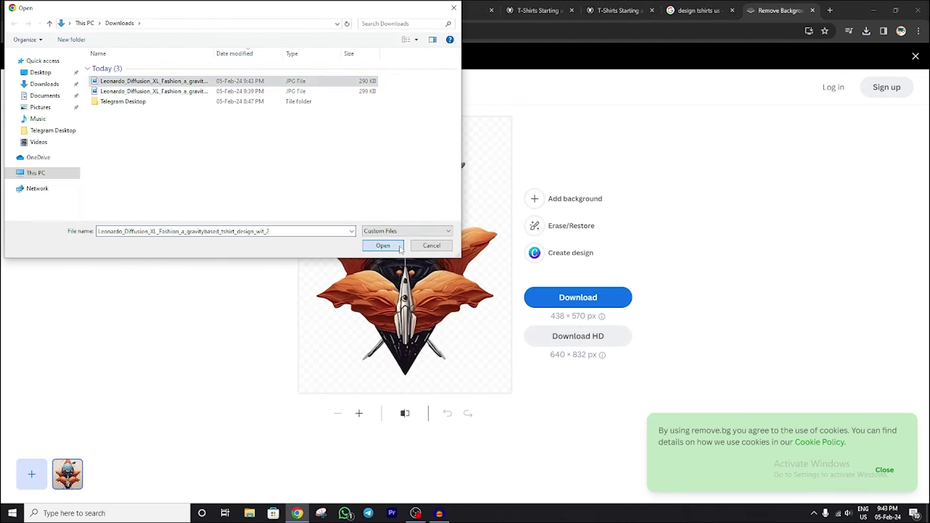
left_click(383, 246)
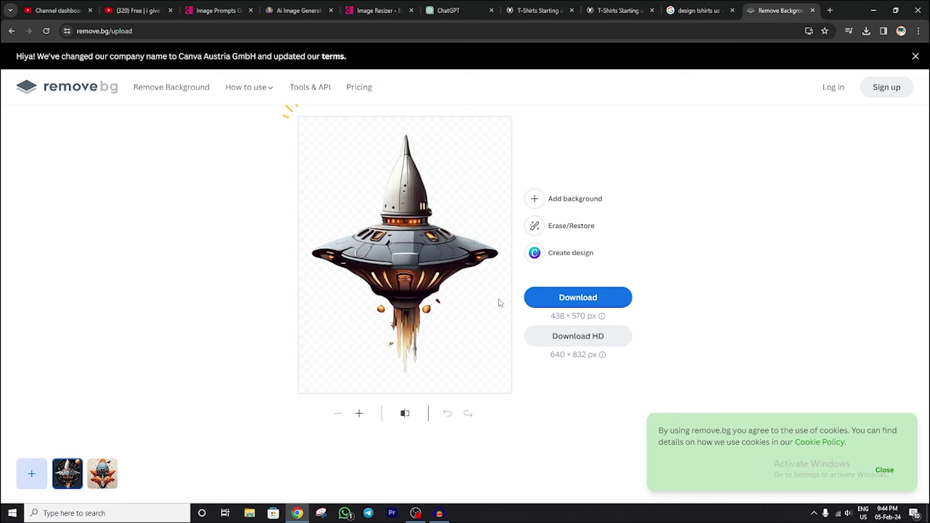
- Download the background-free spaceship image at the standard 438 × 570 px size and check it in the image viewer
left_click(557, 298)
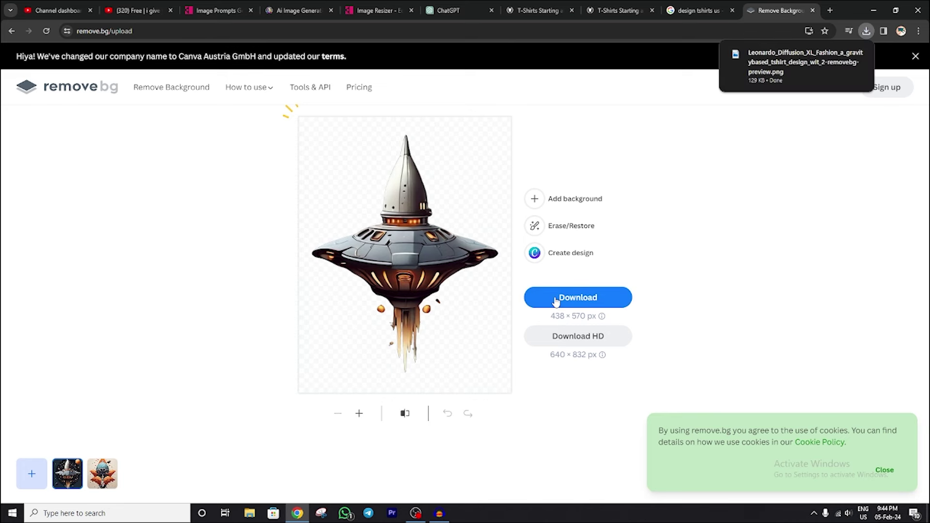
left_click(813, 53)
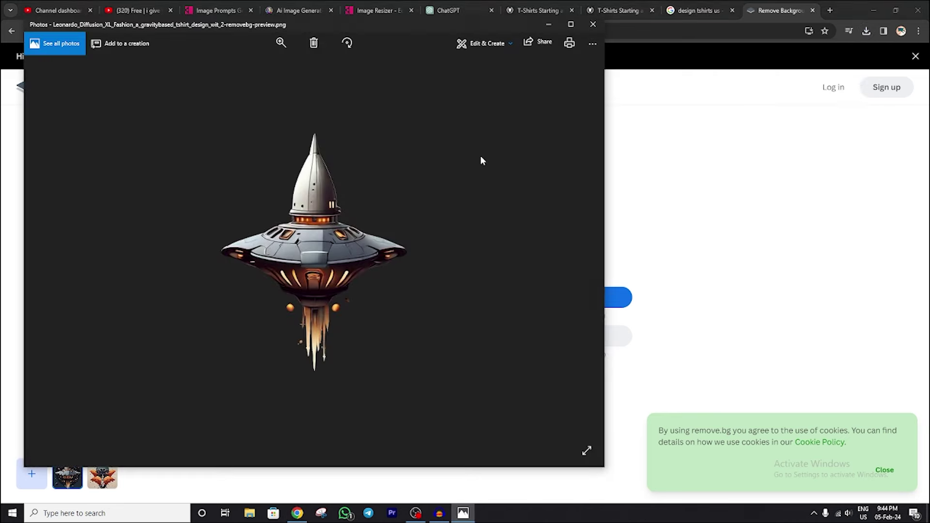
left_click(589, 29)
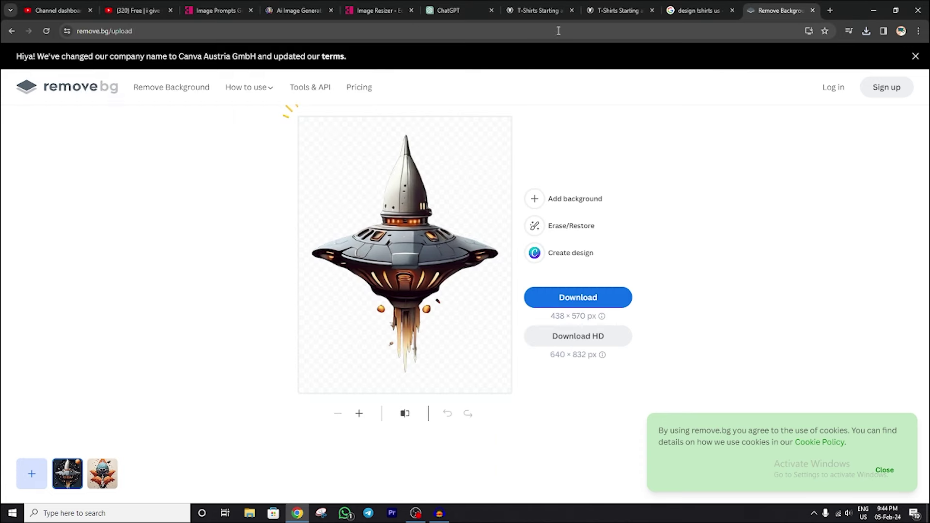
- Switch to the EduFreeBie Image Resizer and load the transparent spaceship PNG from Downloads
left_click(373, 12)
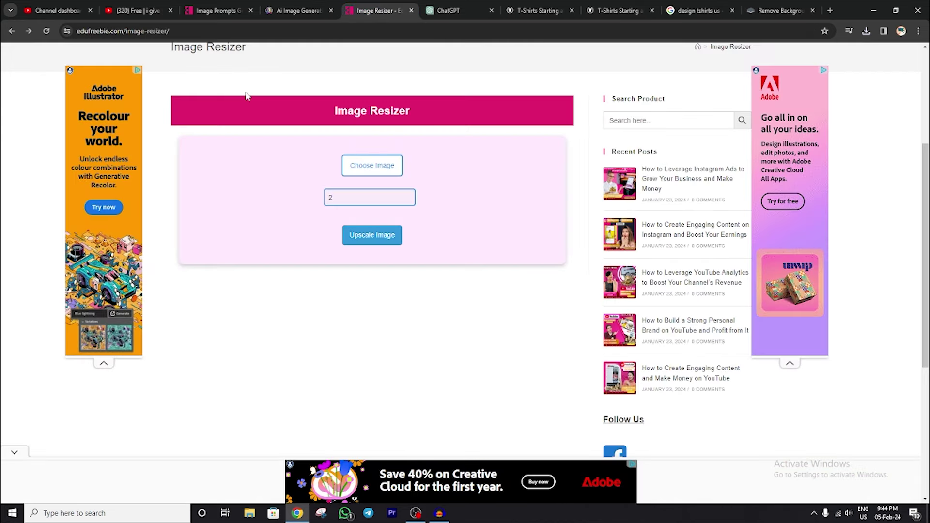
left_click(227, 9)
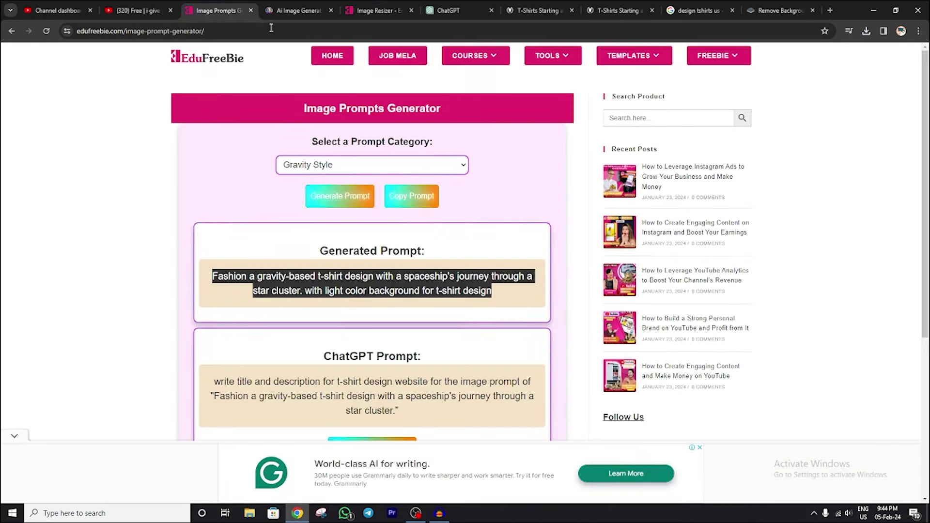
left_click(379, 11)
scroll(360, 107, "up", 2)
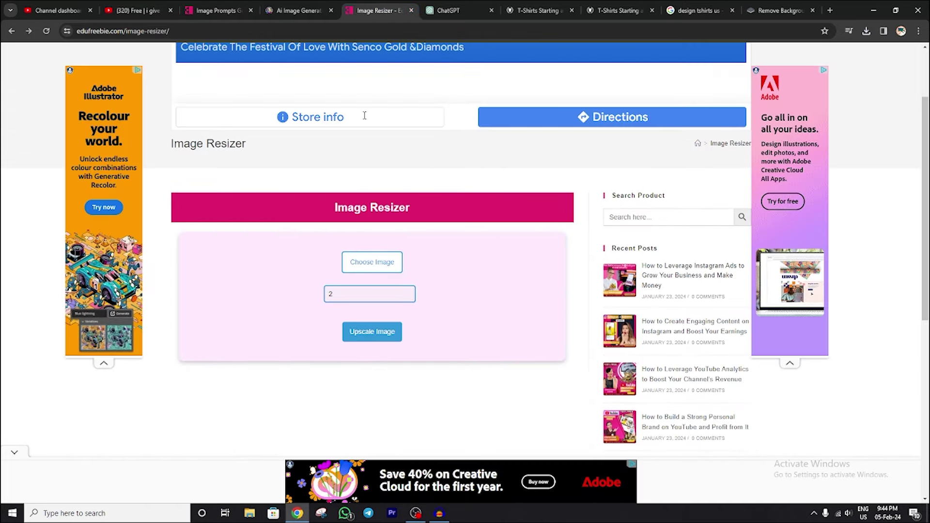
left_click(378, 262)
left_click(156, 81)
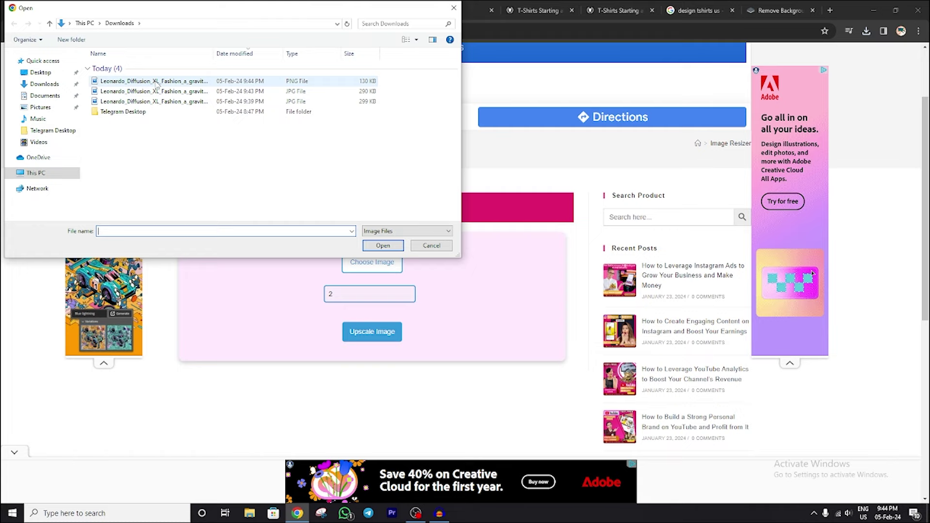
left_click(383, 245)
scroll(395, 334, "down", 6)
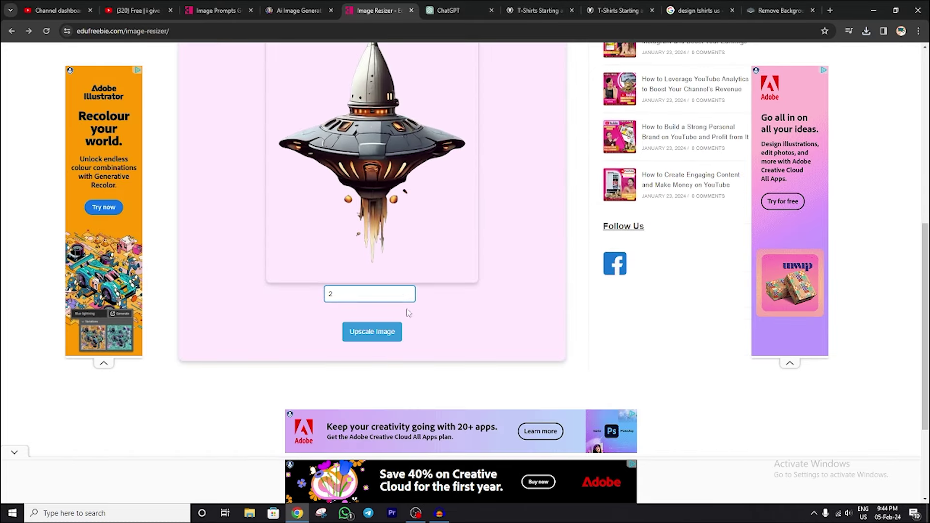
- Upscale the spaceship image by a factor of 10, download the result, and check it in the image viewer
type("10")
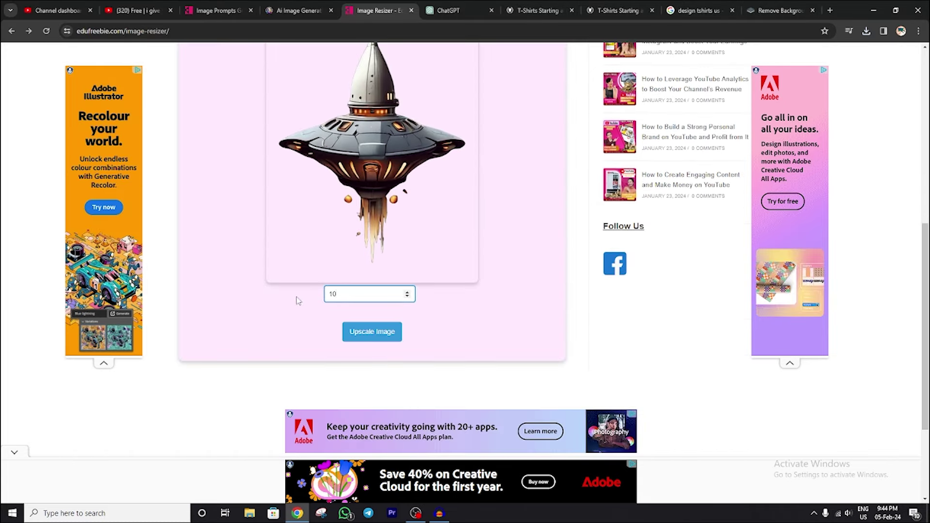
left_click(399, 341)
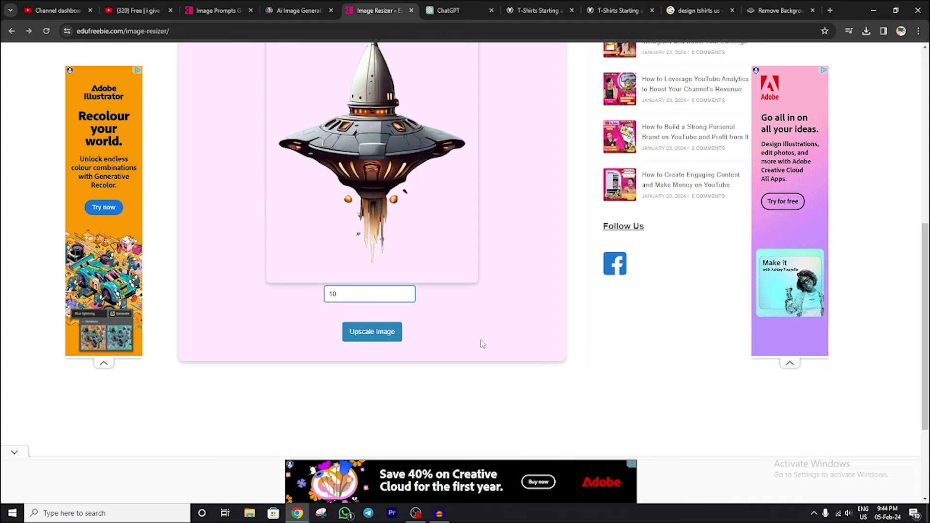
scroll(587, 326, "down", 3)
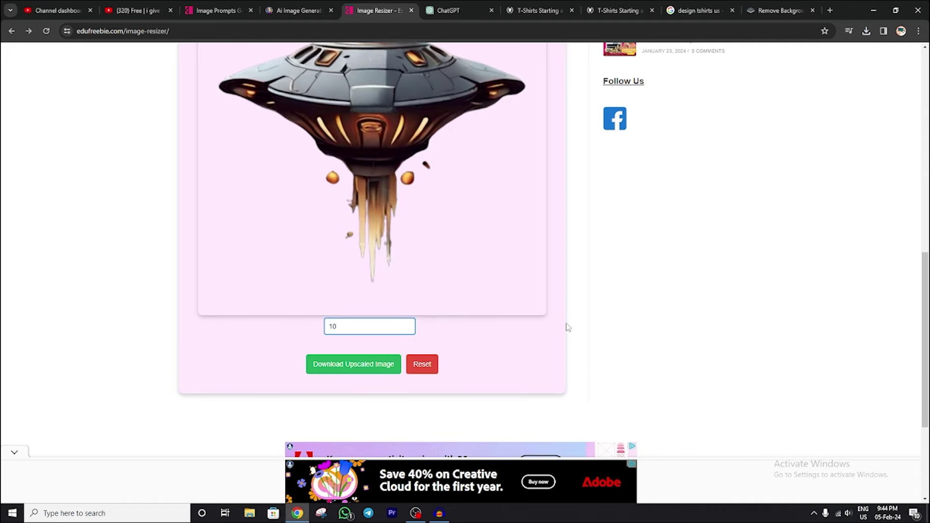
left_click(359, 365)
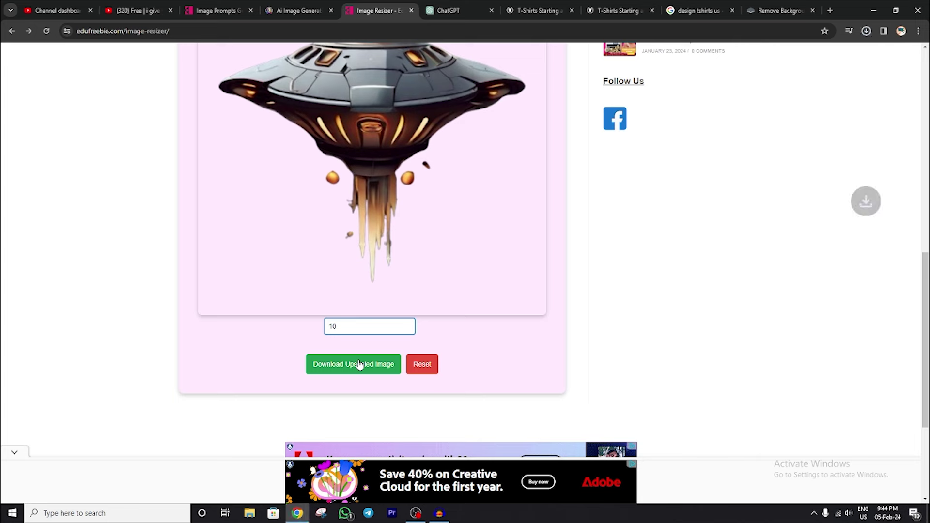
left_click(761, 56)
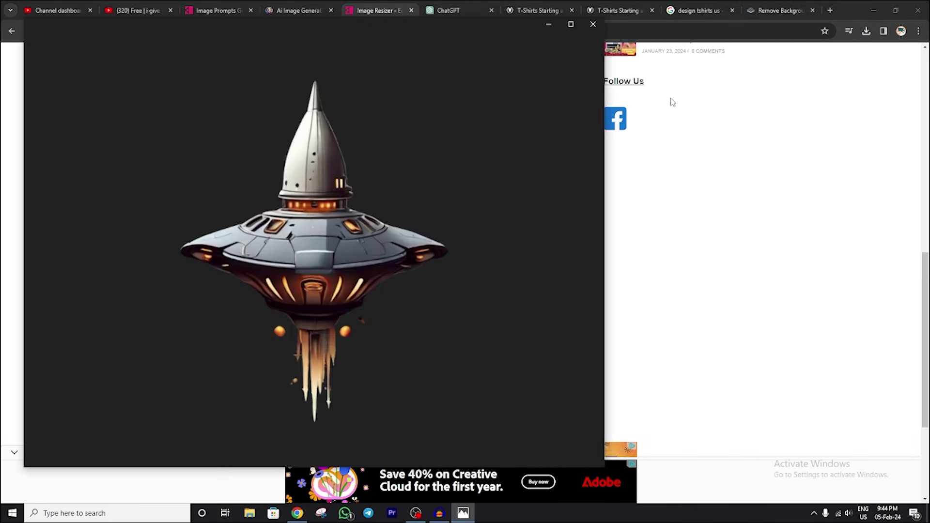
left_click(593, 24)
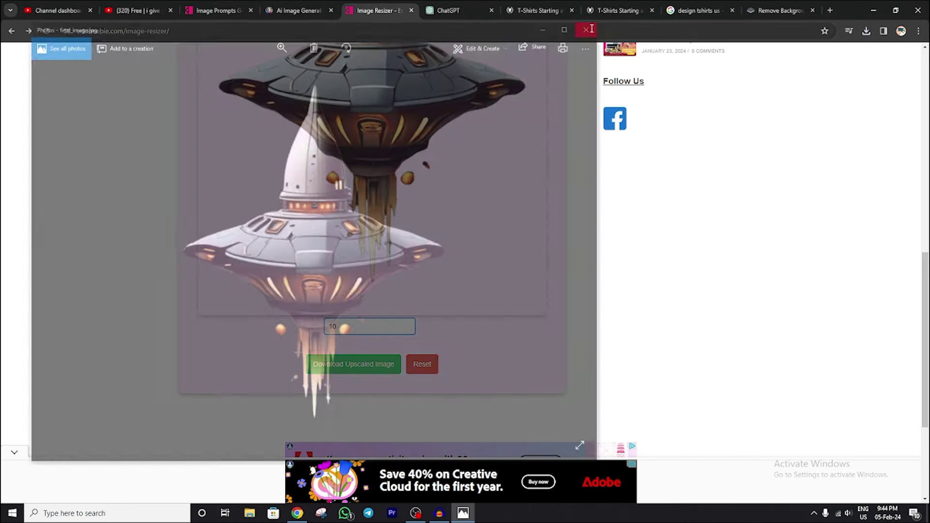
- Look over the upscaled preview and review the ChatGPT title-and-description prompt in the EduFreeBie Image Prompts Generator
scroll(465, 140, "up", 4)
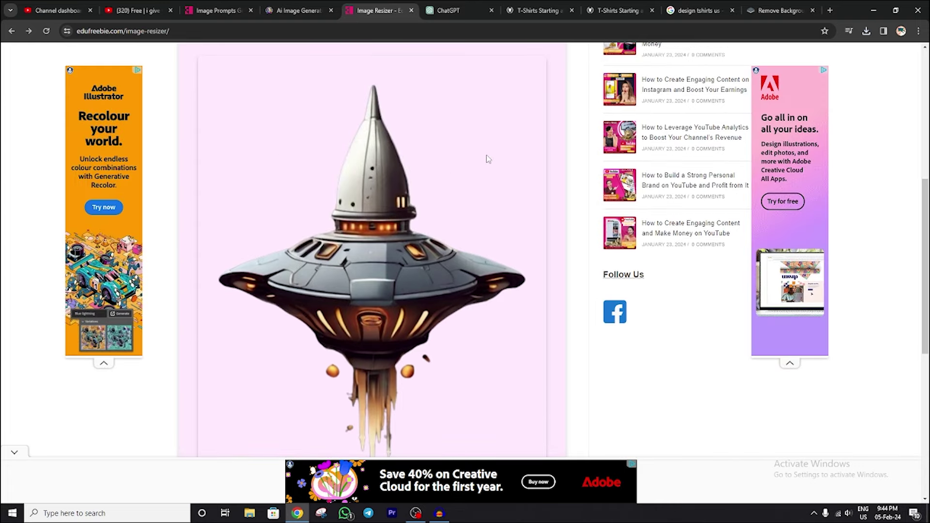
scroll(432, 215, "up", 2)
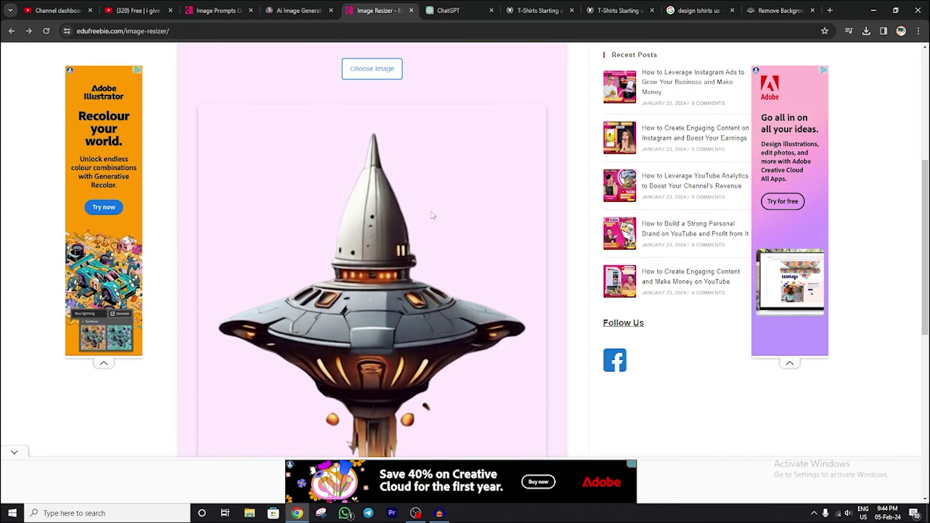
left_click(217, 10)
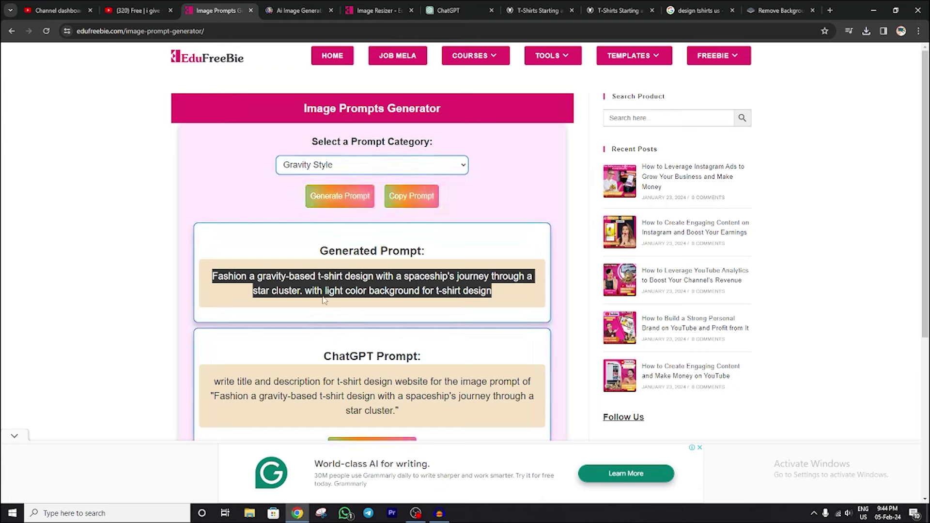
scroll(329, 334, "down", 2)
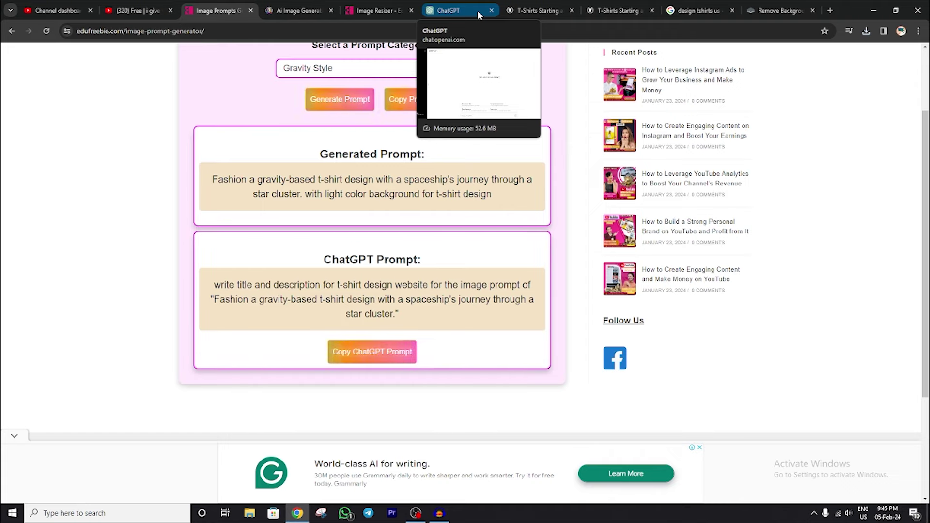
- Switch to TeePublic, start a design upload from the account, and register the storefront name Tshirtindi
left_click(523, 11)
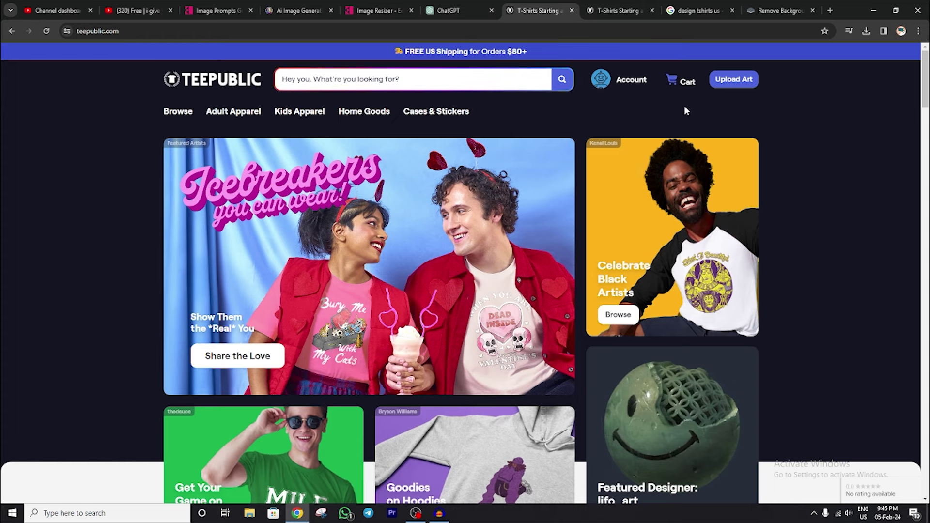
mouse_move(629, 85)
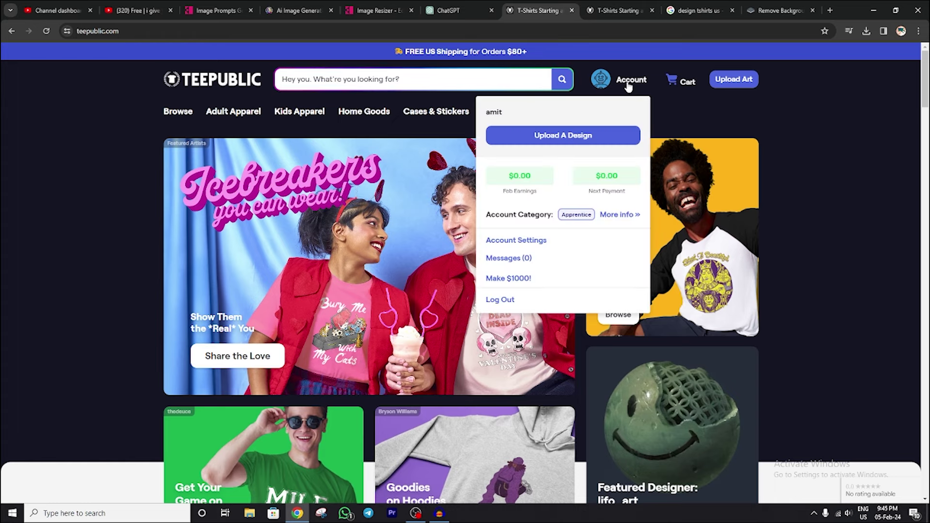
left_click(551, 139)
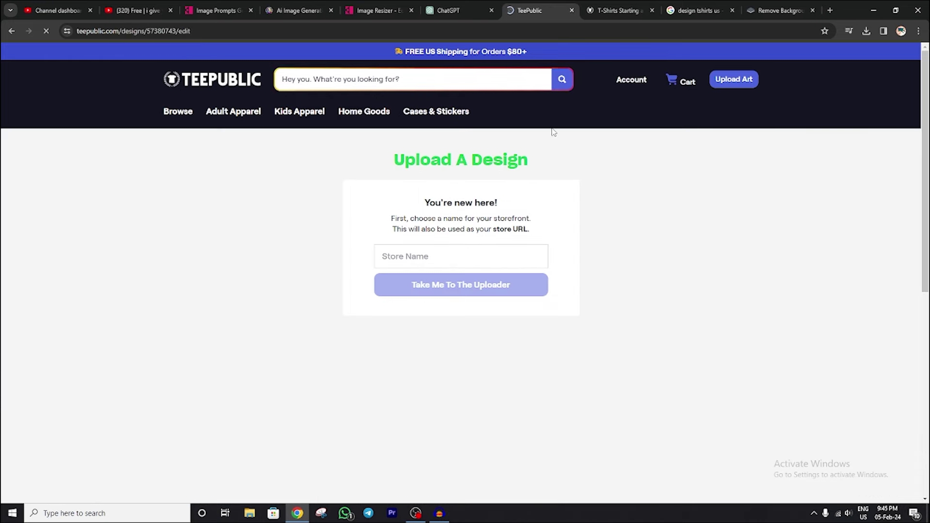
left_click(440, 263)
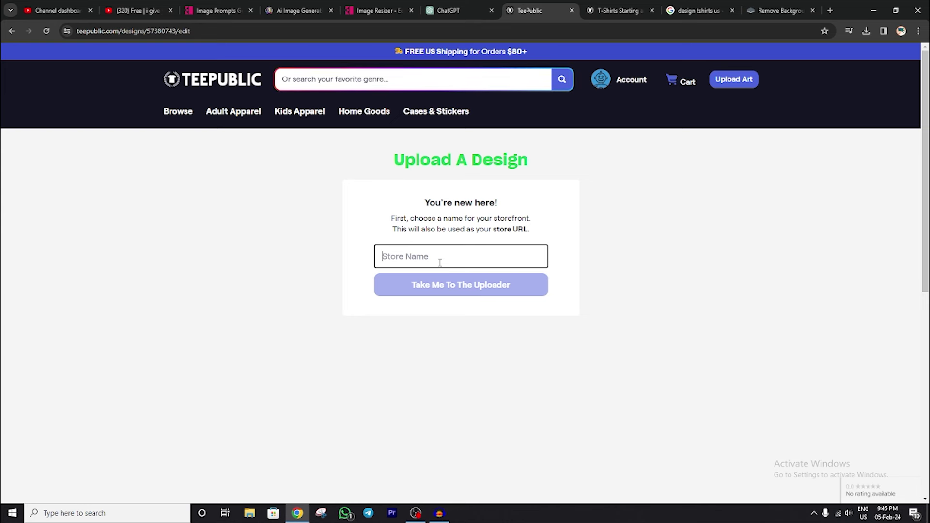
type("Tshirtindi")
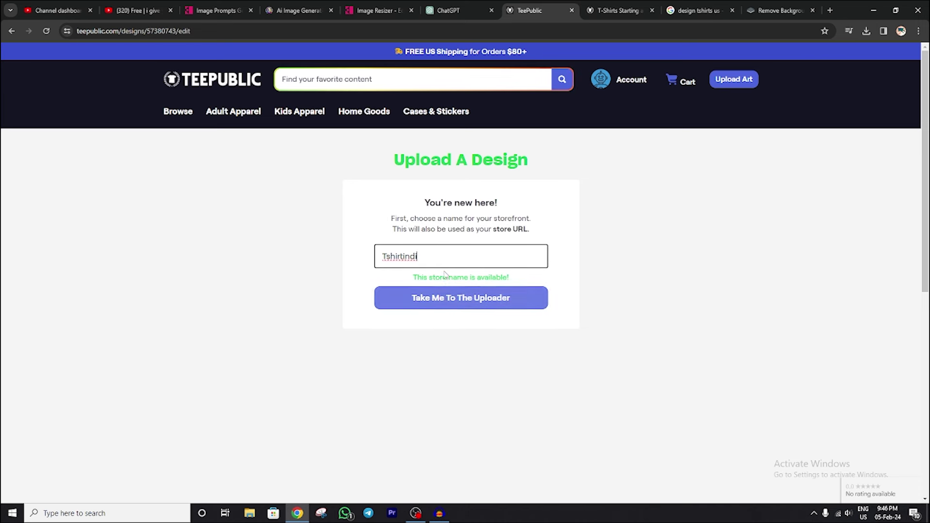
left_click(456, 301)
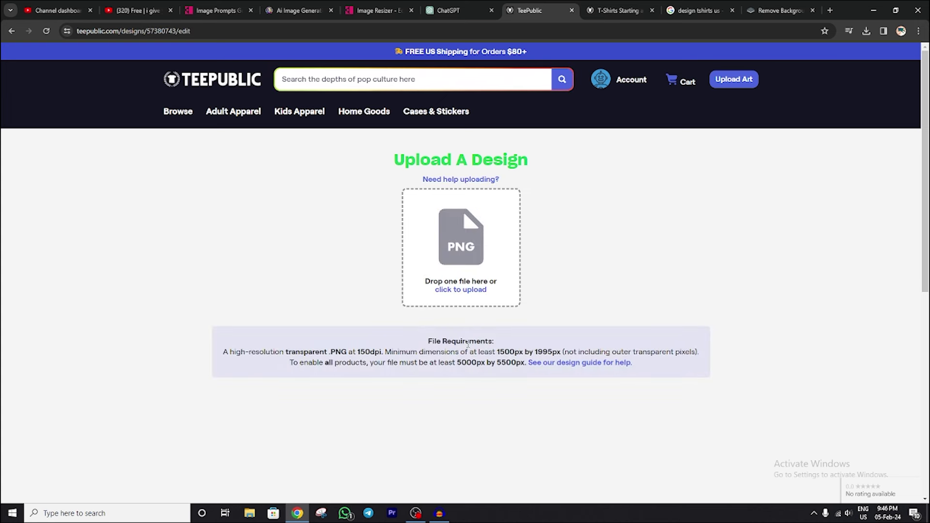
- Upload the final_image file from Downloads as the design artwork and go to the design's title and description fields
left_click(458, 292)
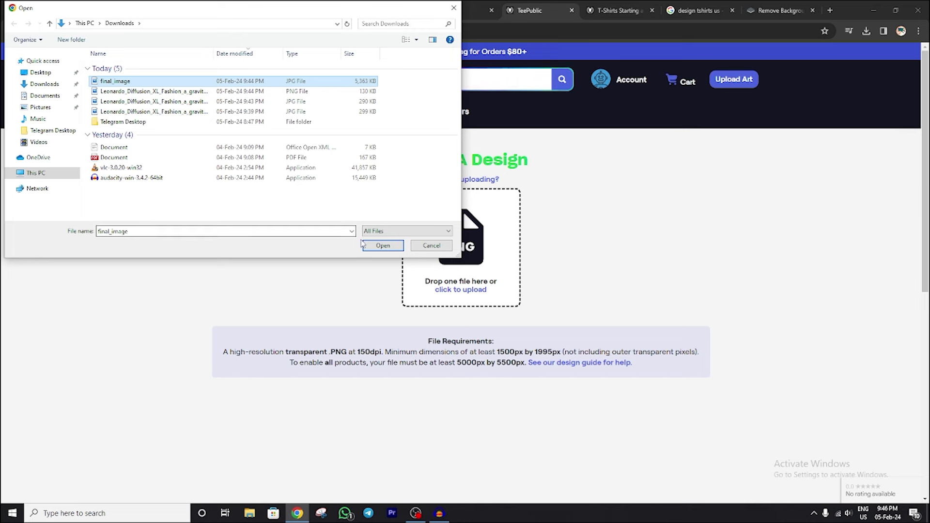
left_click(383, 246)
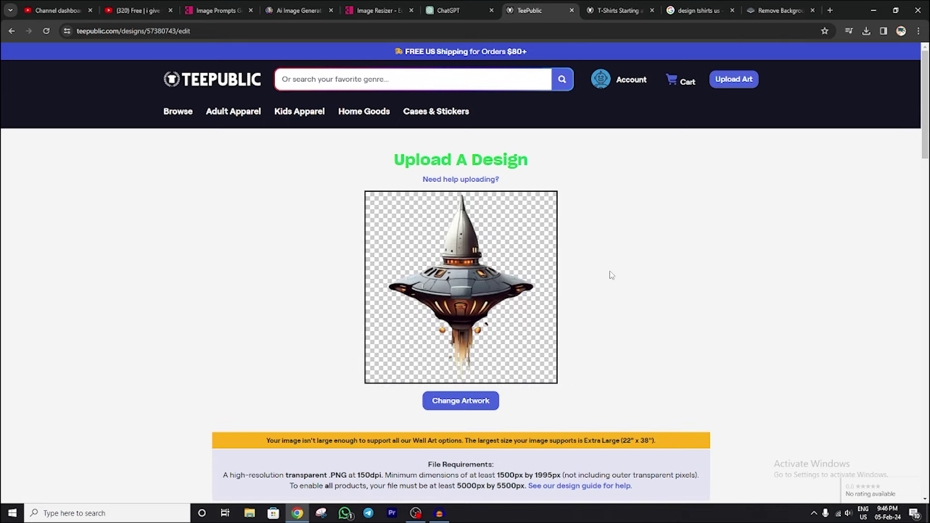
scroll(611, 275, "down", 3)
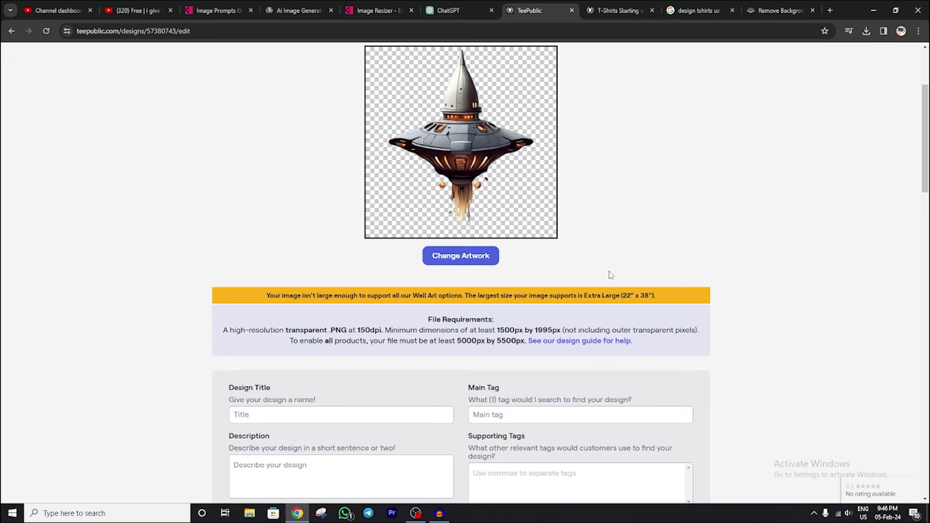
scroll(612, 275, "down", 3)
left_click(328, 271)
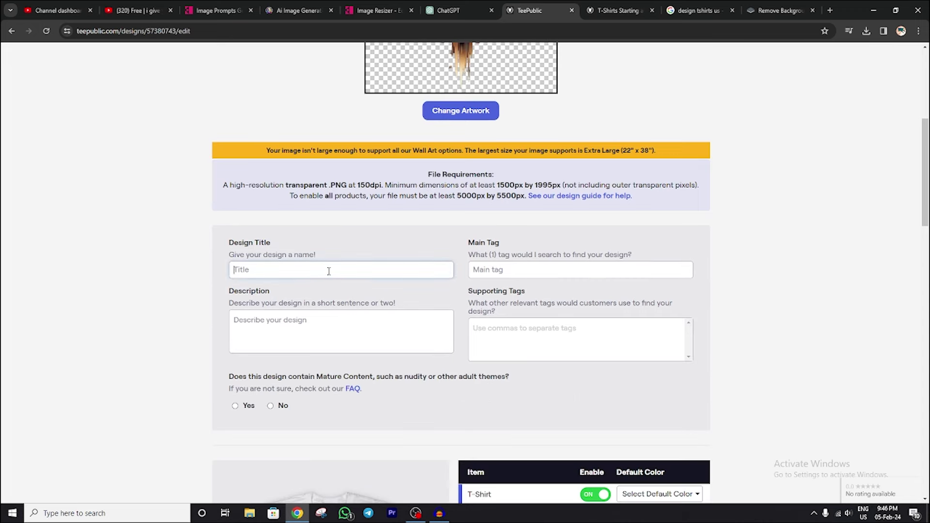
left_click(371, 316)
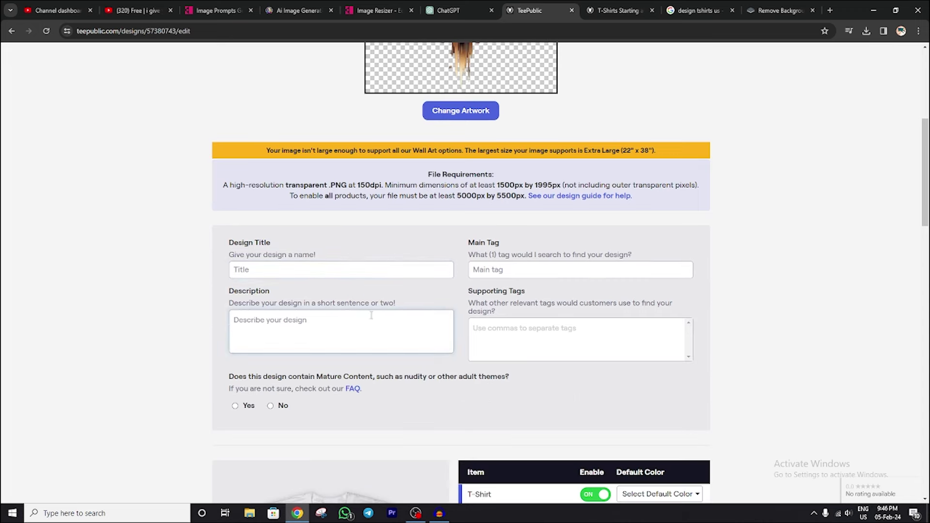
- Copy the ChatGPT title-and-description prompt from the Image Prompts Generator and enter it as a message in ChatGPT
left_click(210, 10)
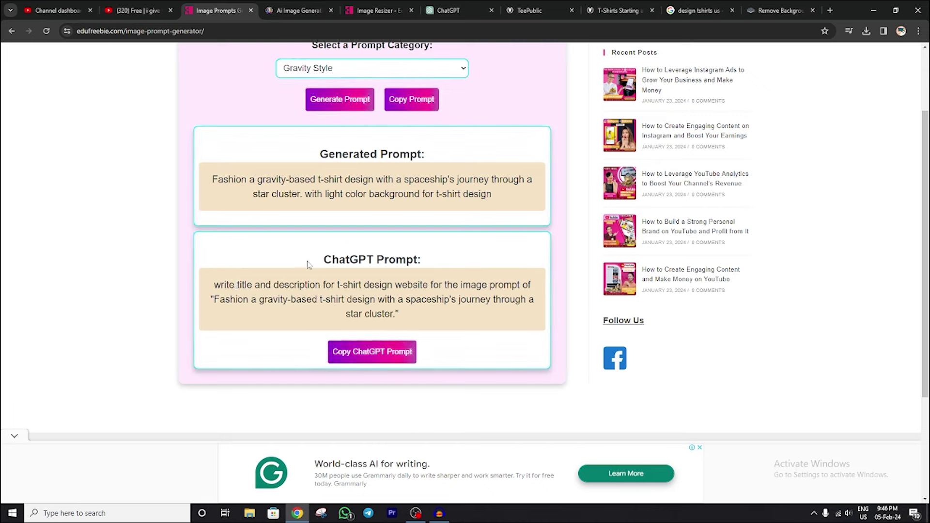
left_click_drag(323, 260, 420, 260)
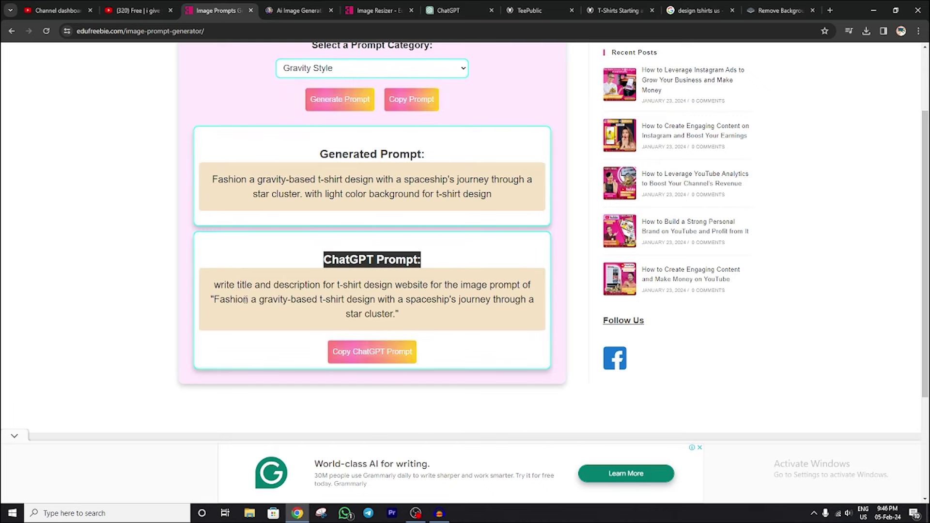
left_click_drag(214, 285, 425, 317)
key("ctrl+c")
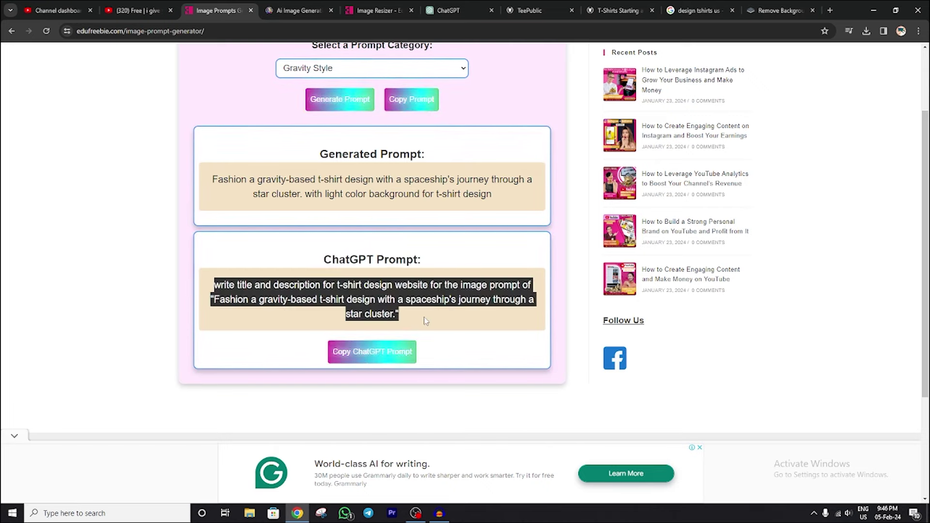
left_click(452, 11)
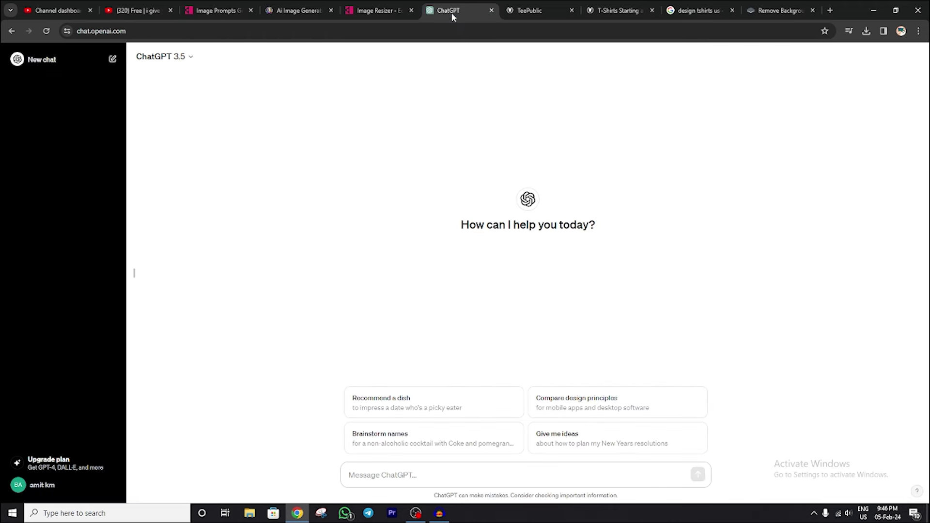
key("ctrl+v")
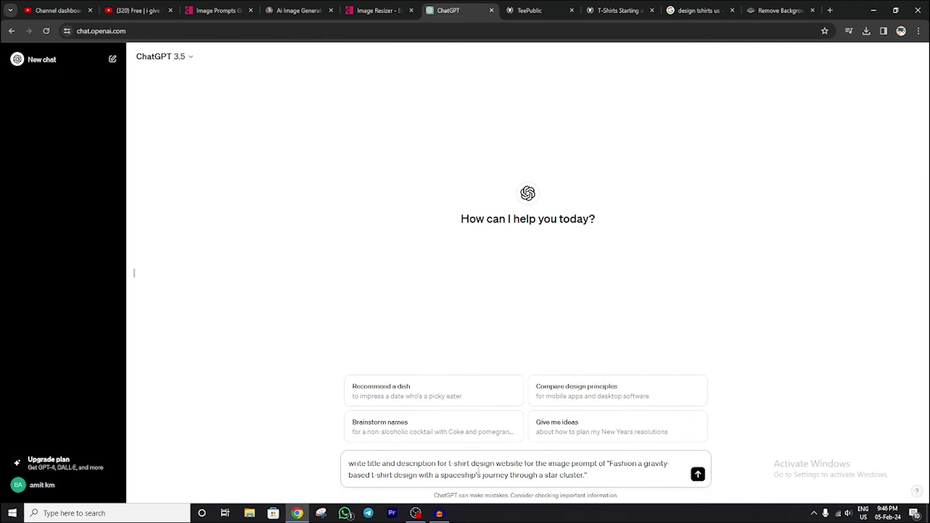
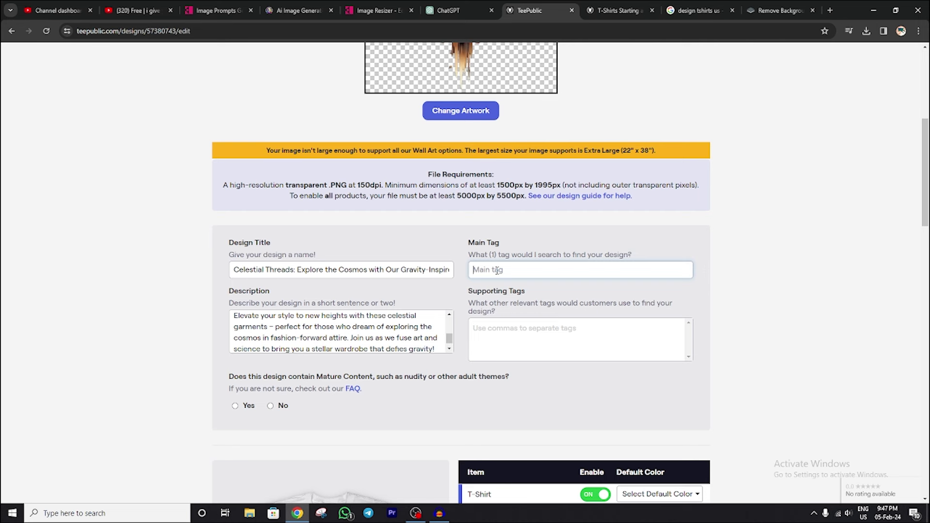
- Set the design's main tag to space and add the supporting tags galaxy, stars and ufo
type("spac")
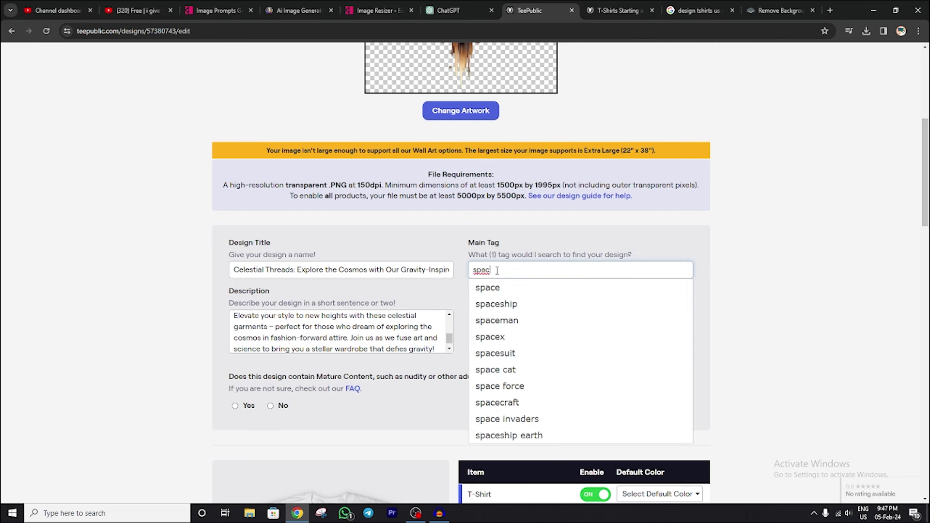
left_click(504, 290)
left_click(512, 330)
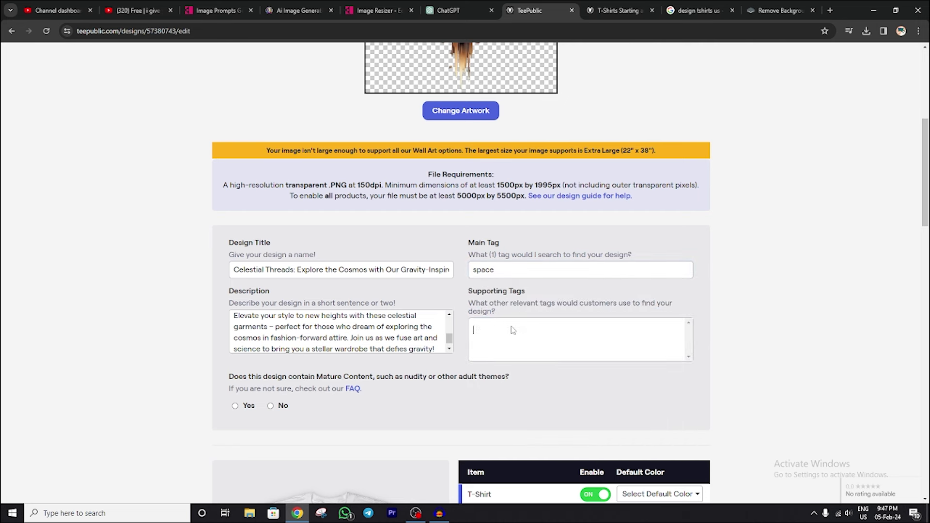
left_click(507, 371)
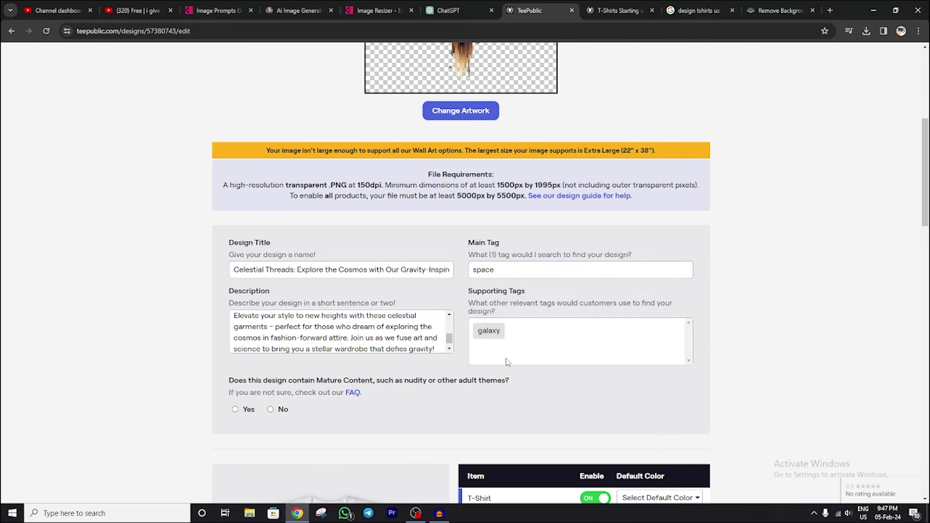
type("st")
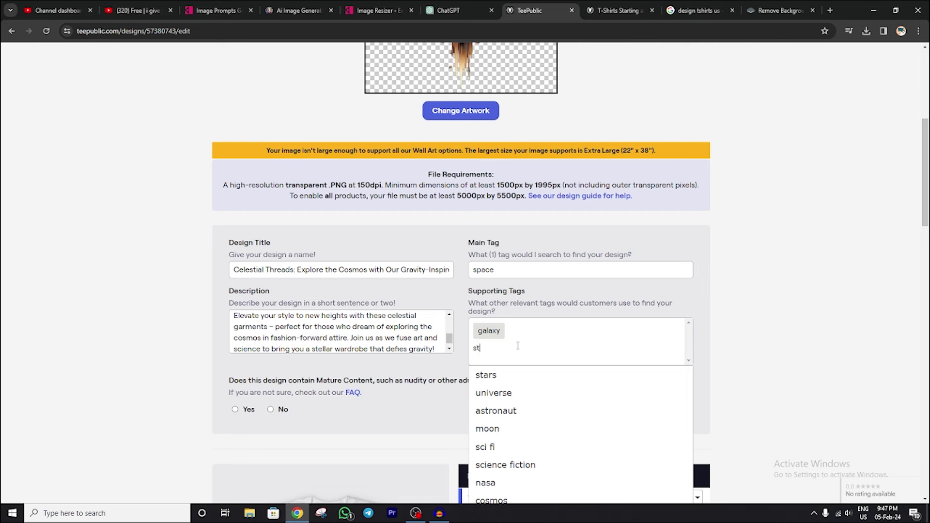
left_click(499, 380)
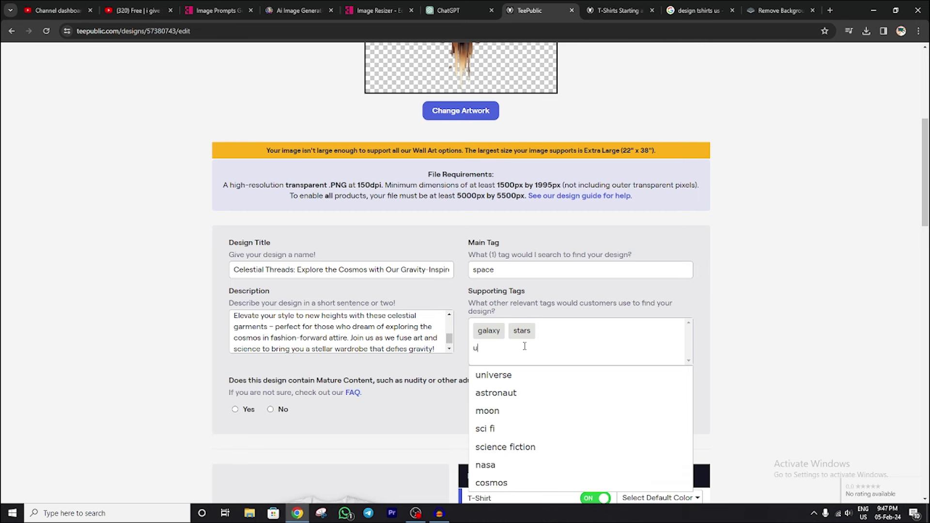
type("ufo")
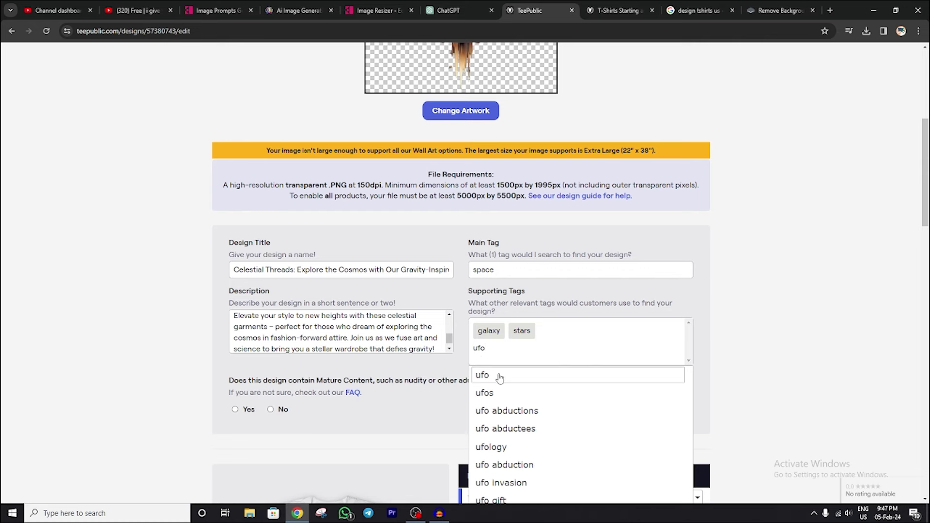
left_click(511, 374)
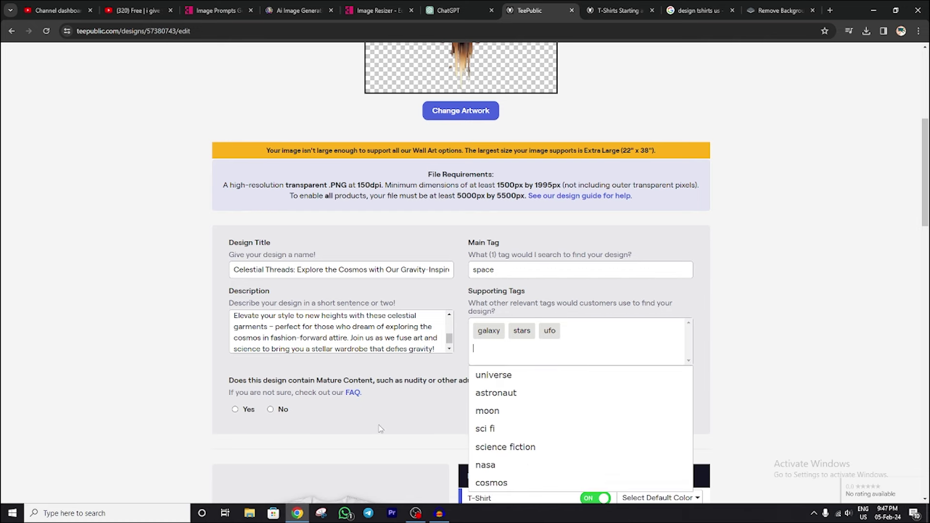
- Check the uploaded artwork for adult themes and answer No to the mature content question
scroll(383, 390, "down", 3)
left_click(398, 267)
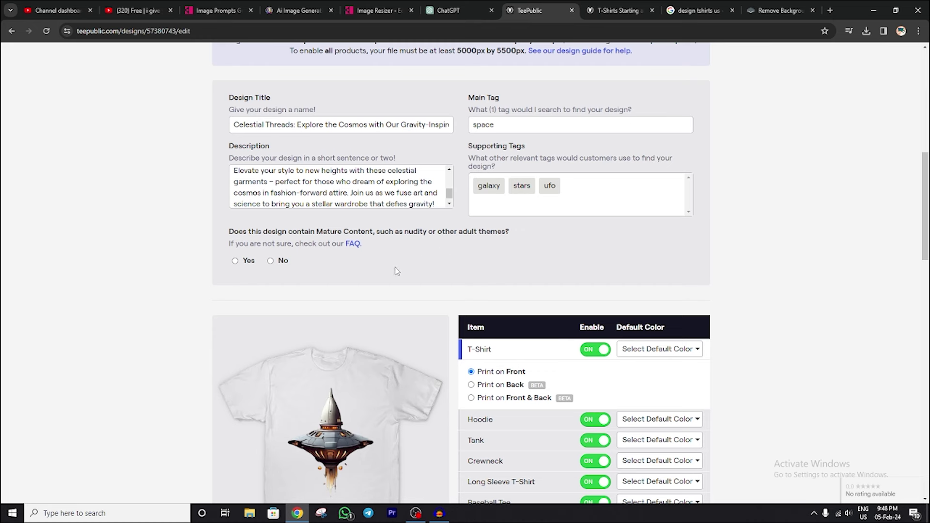
scroll(396, 280, "up", 7)
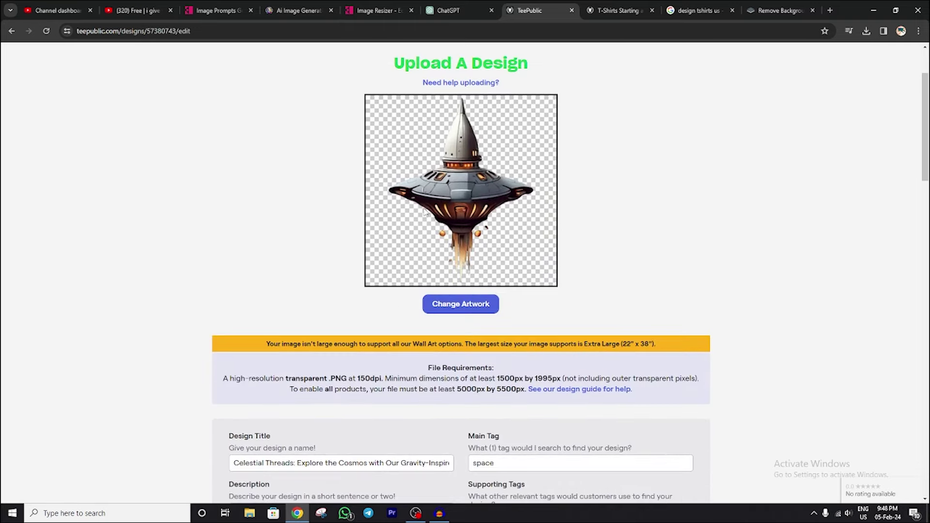
scroll(426, 212, "down", 8)
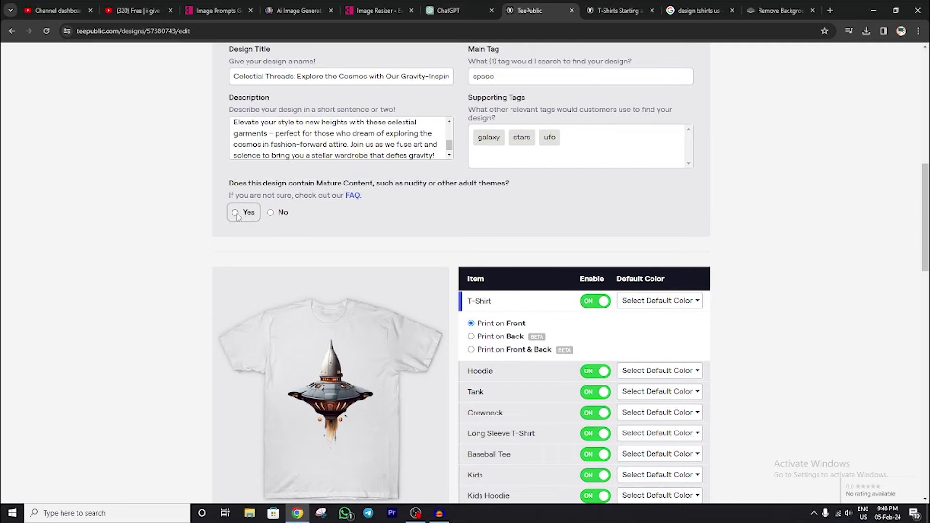
scroll(529, 51, "up", 8)
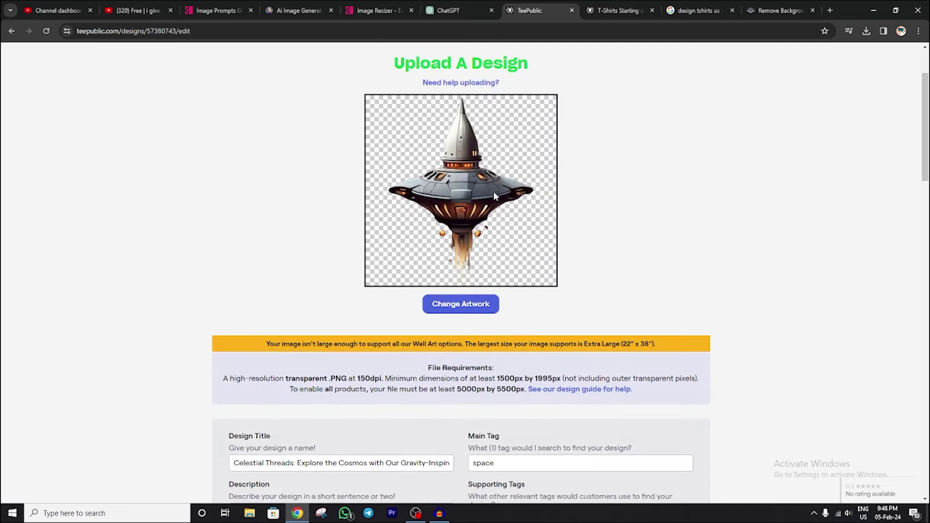
scroll(487, 182, "down", 8)
left_click(269, 213)
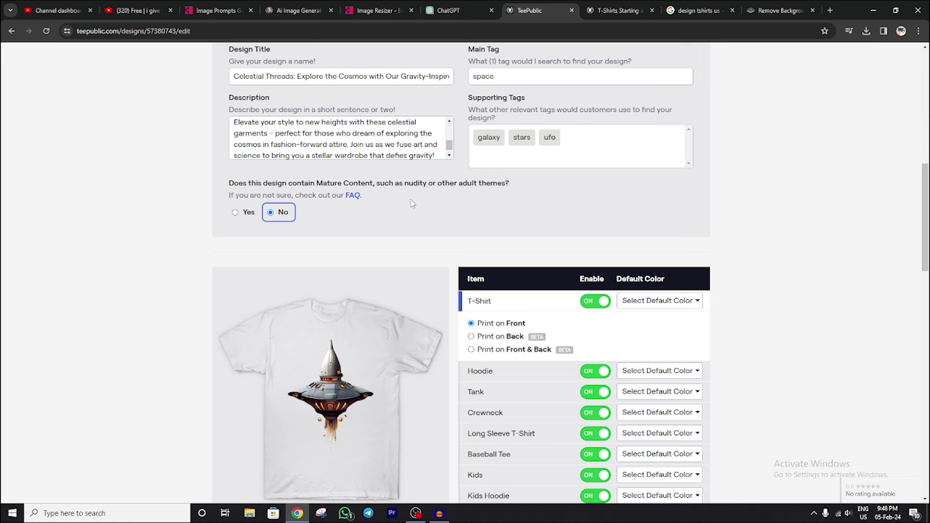
- Scale the artwork on the T-shirt front to 94% and set the T-shirt to print on the back
scroll(472, 232, "down", 3)
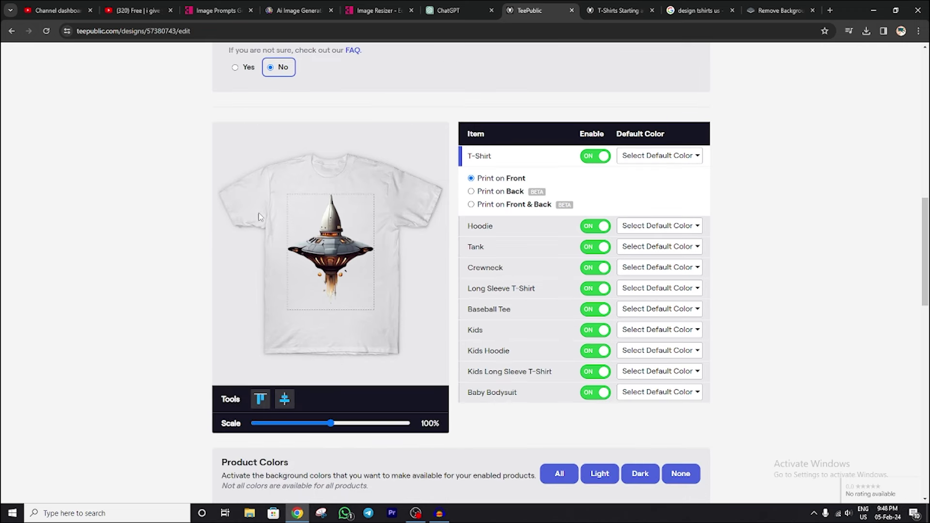
mouse_move(331, 423)
left_mouse_down()
mouse_move(342, 424)
mouse_move(327, 423)
left_mouse_up()
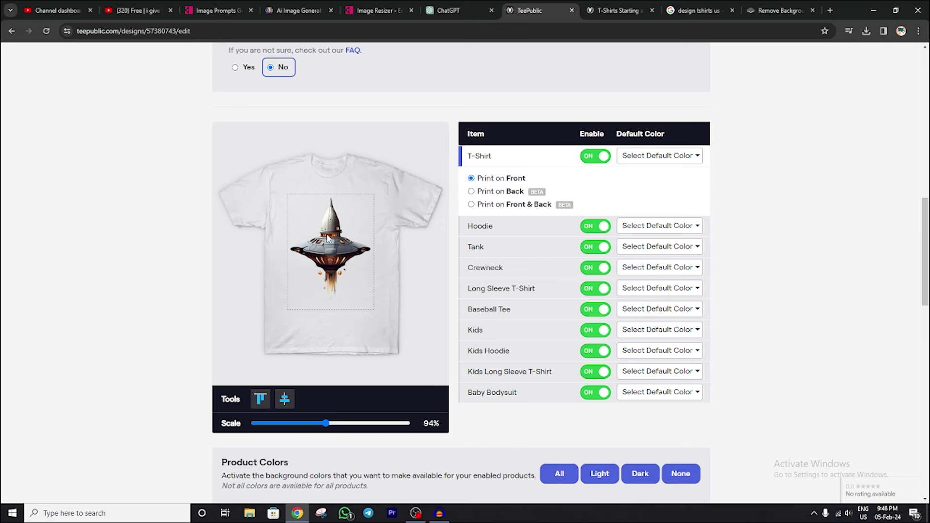
left_click(642, 161)
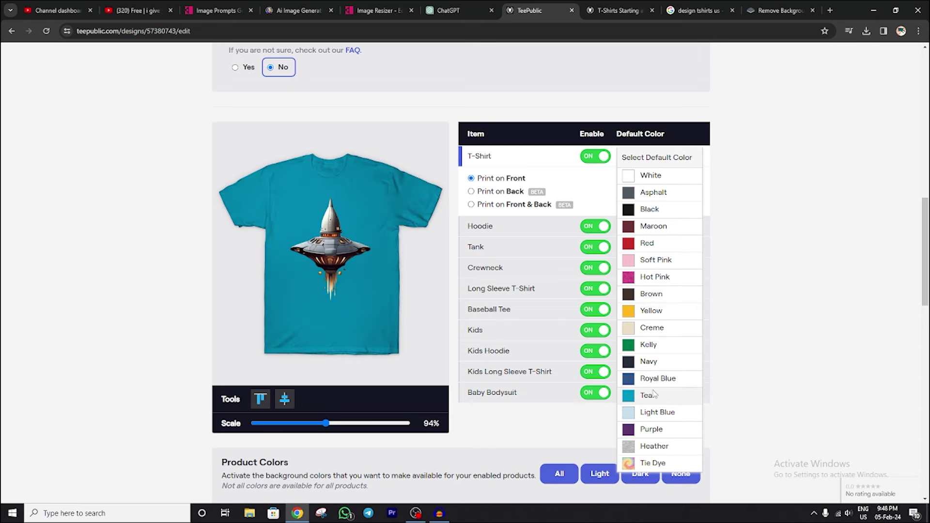
left_click(601, 193)
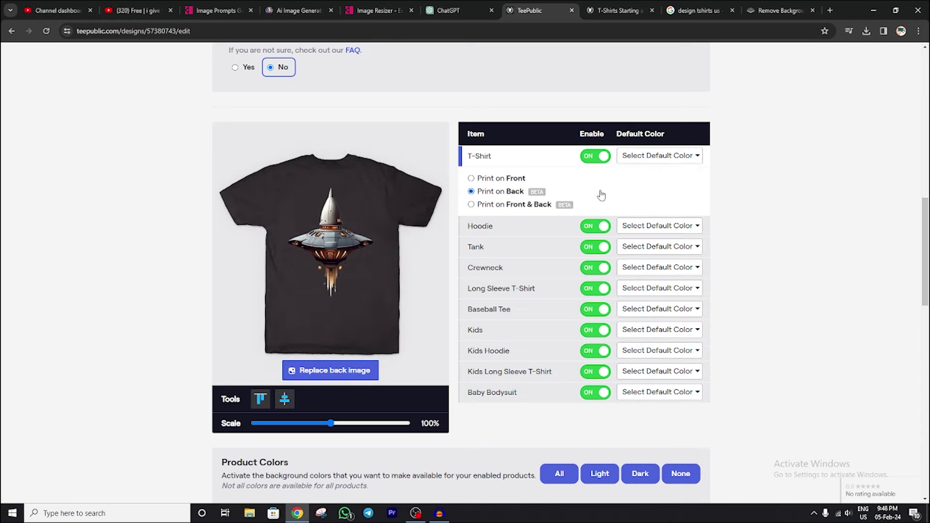
- Preview the artwork on the hoodie, tank, crewneck, long sleeve T-shirt, baseball tee, kids shirt and baby bodysuit
left_click(641, 232)
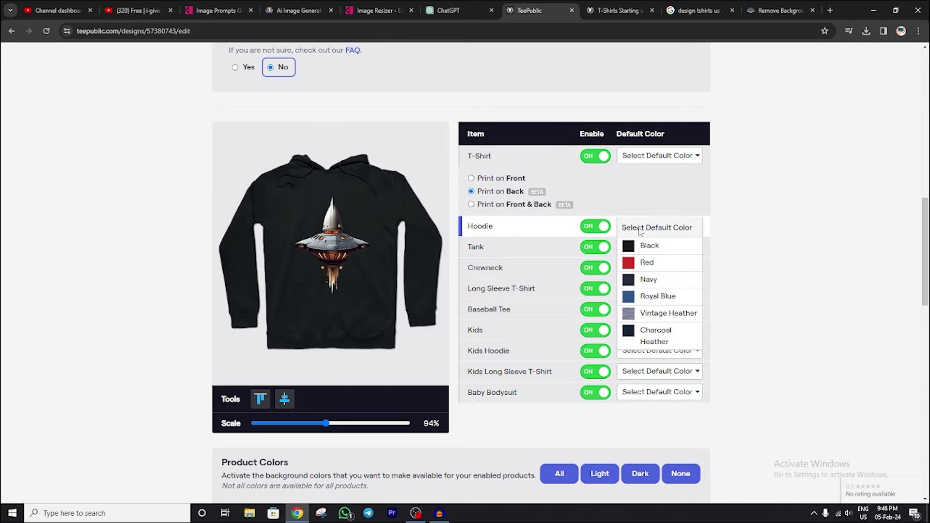
left_click(546, 247)
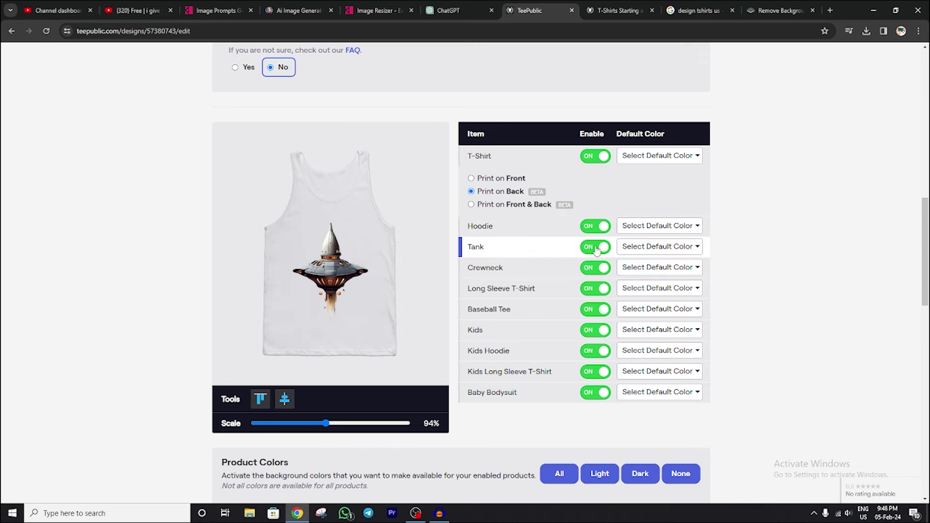
left_click(568, 265)
left_click(560, 289)
left_click(561, 308)
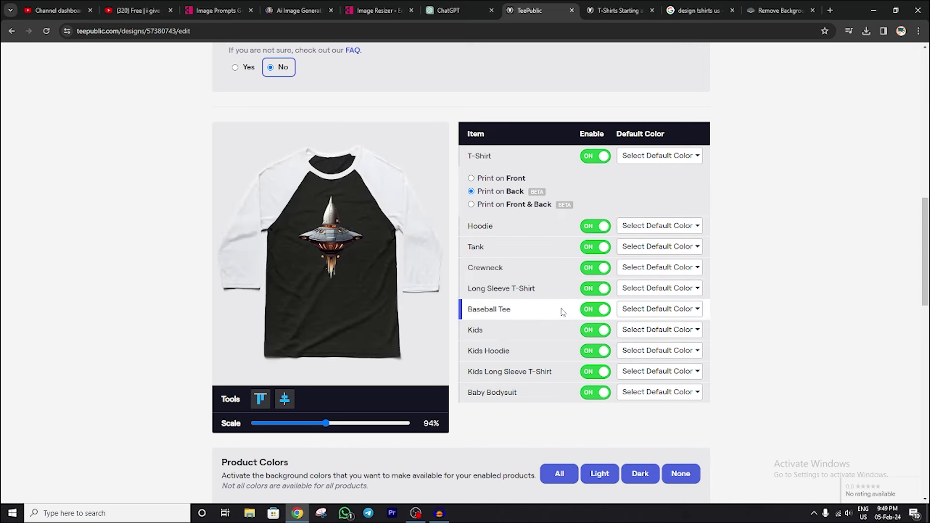
left_click(545, 329)
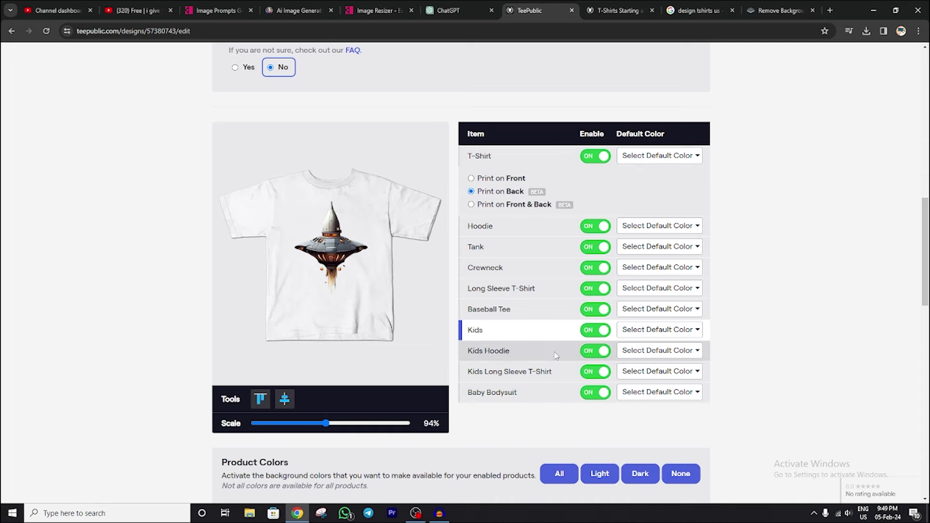
left_click(542, 390)
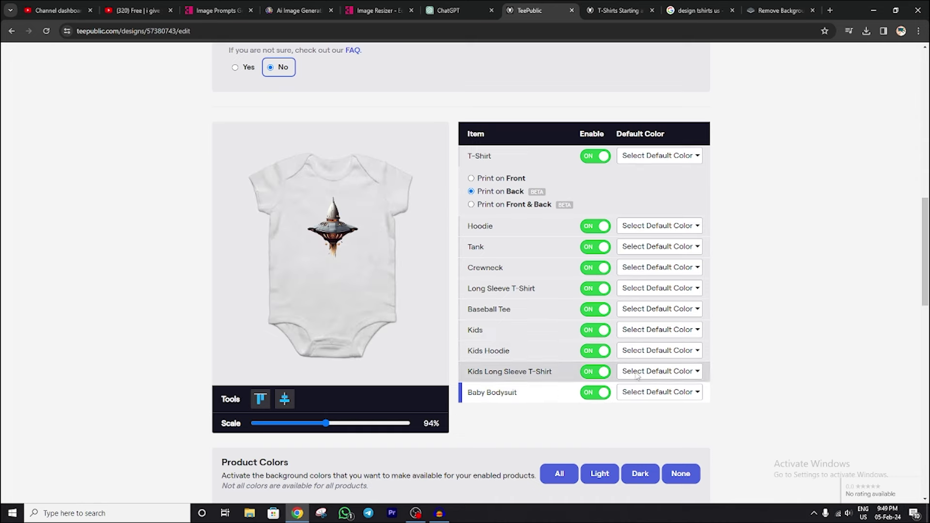
- Review the available product background colors and the list of other products that can carry the design
scroll(635, 295, "up", 2)
scroll(749, 274, "down", 3)
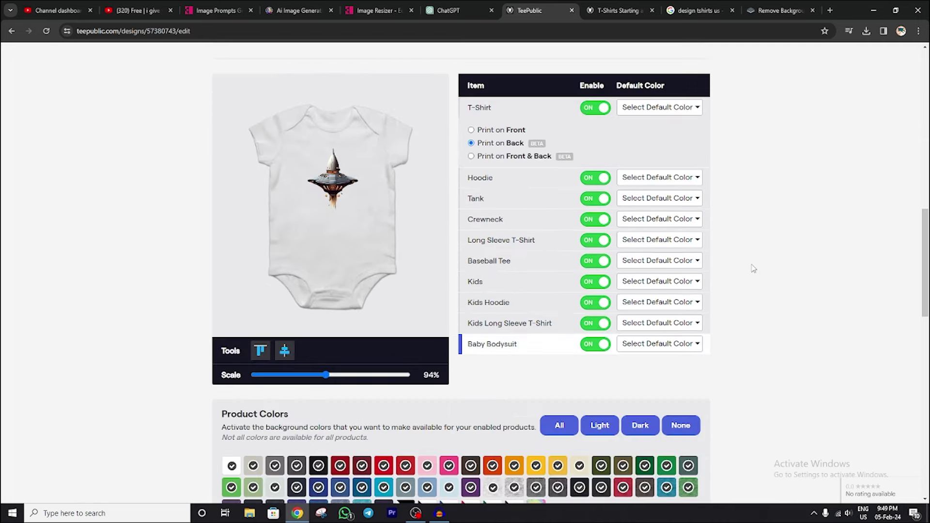
scroll(774, 282, "down", 2)
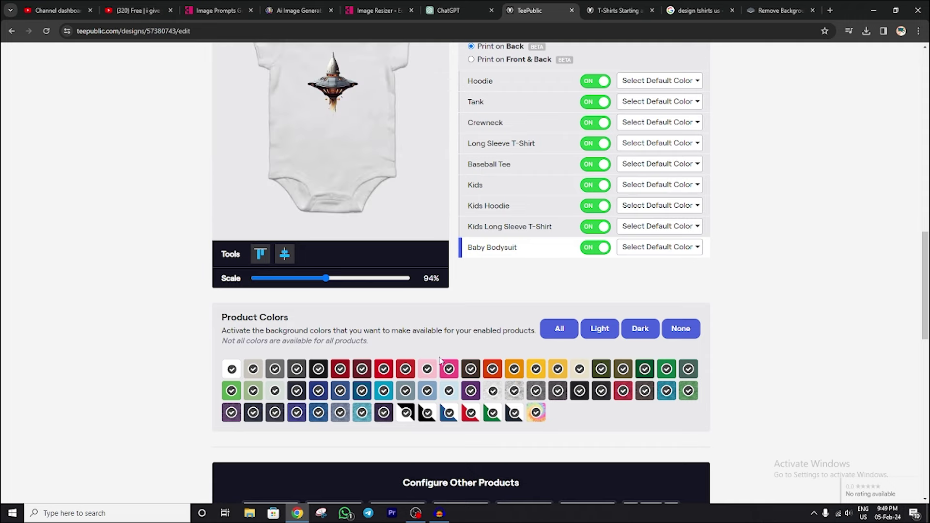
scroll(794, 342, "down", 3)
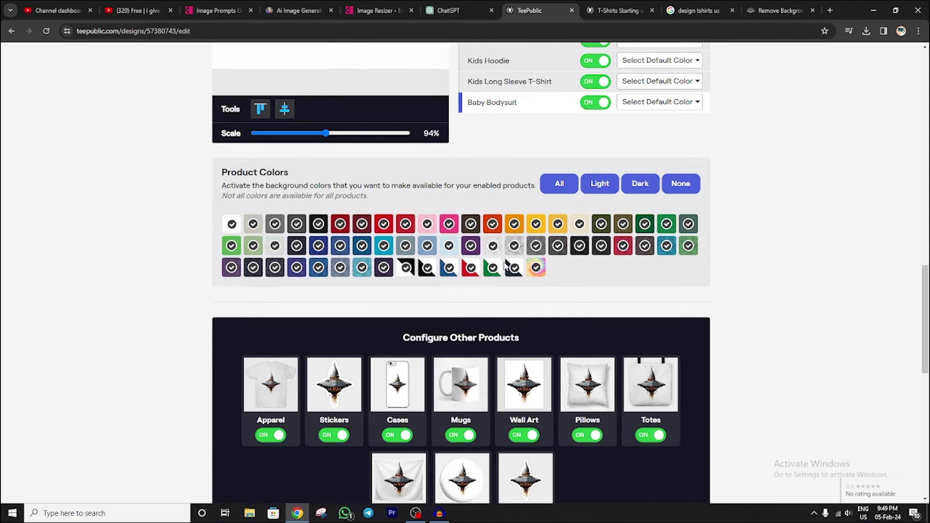
- Agree to the Terms and Conditions and try to publish the design
scroll(389, 281, "down", 2)
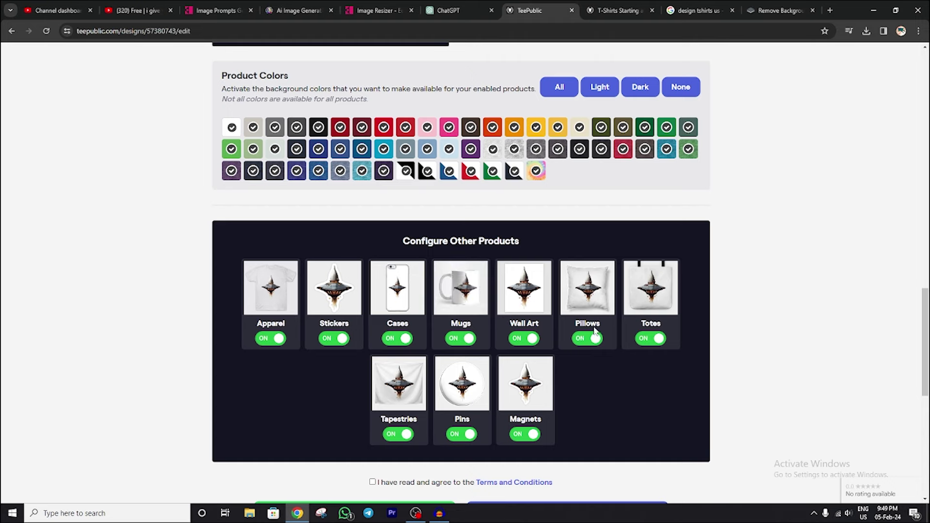
scroll(621, 395, "down", 3)
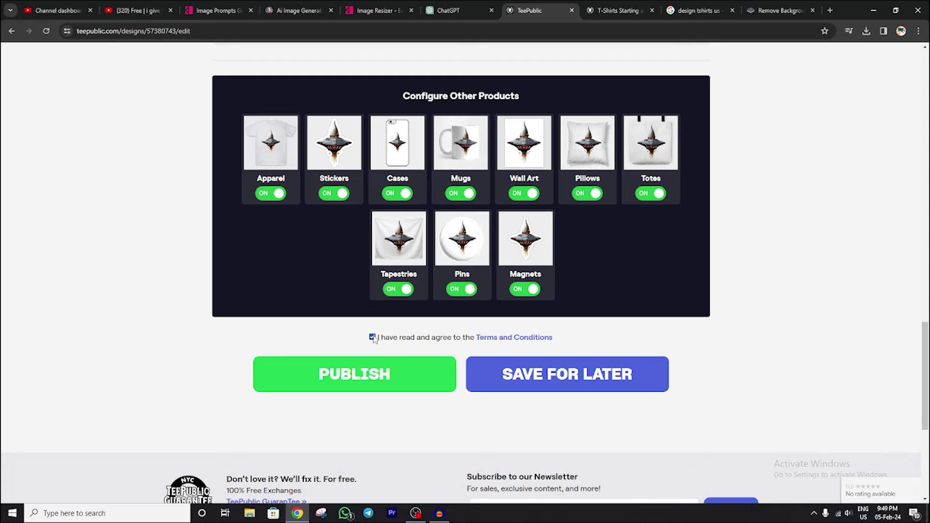
left_click(379, 372)
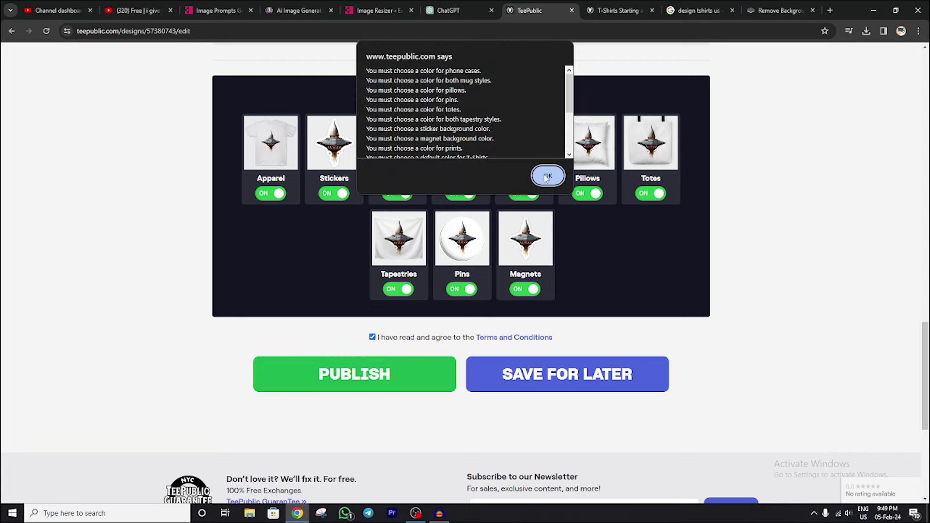
left_click(545, 177)
left_click(382, 371)
left_click(539, 182)
- Set the T-shirt to print on the front and make White its default color
scroll(799, 224, "up", 10)
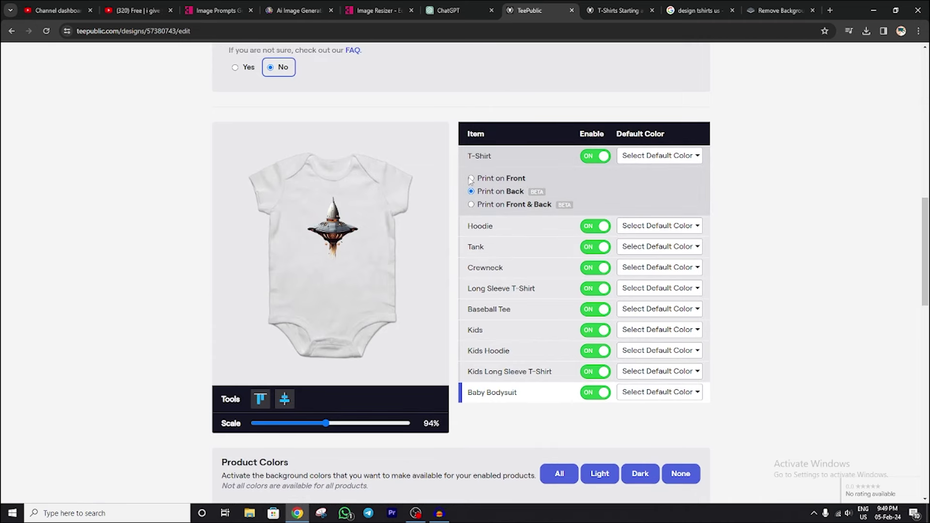
left_click(471, 179)
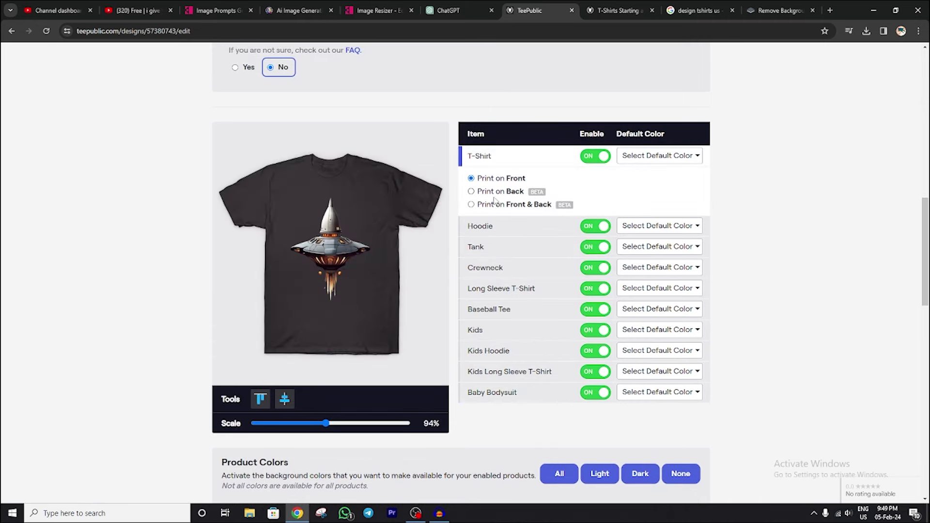
left_click(655, 156)
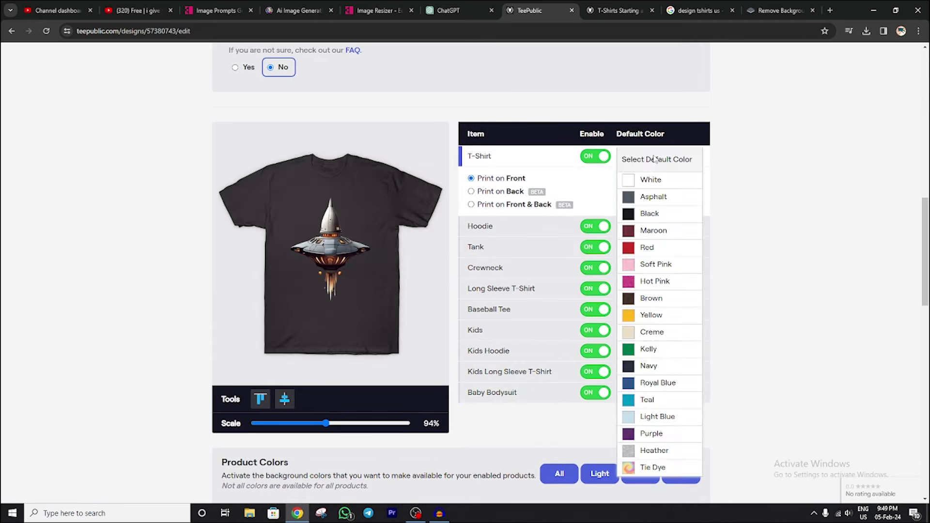
left_click(632, 180)
- Set the default colors to Royal Blue for the hoodie, Black/White for the baseball tee and Deep Royal for the kids long sleeve T-shirt
scroll(770, 259, "down", 3)
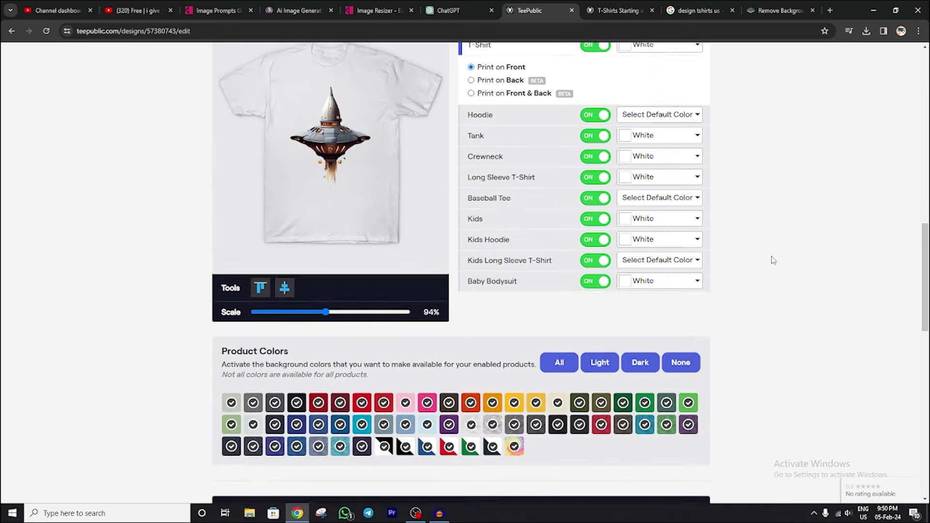
left_click(659, 87)
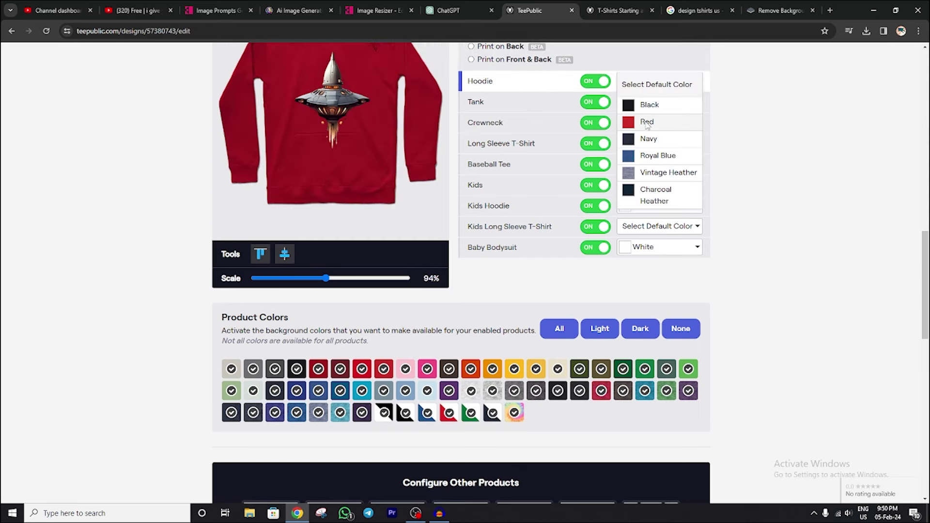
left_click(647, 156)
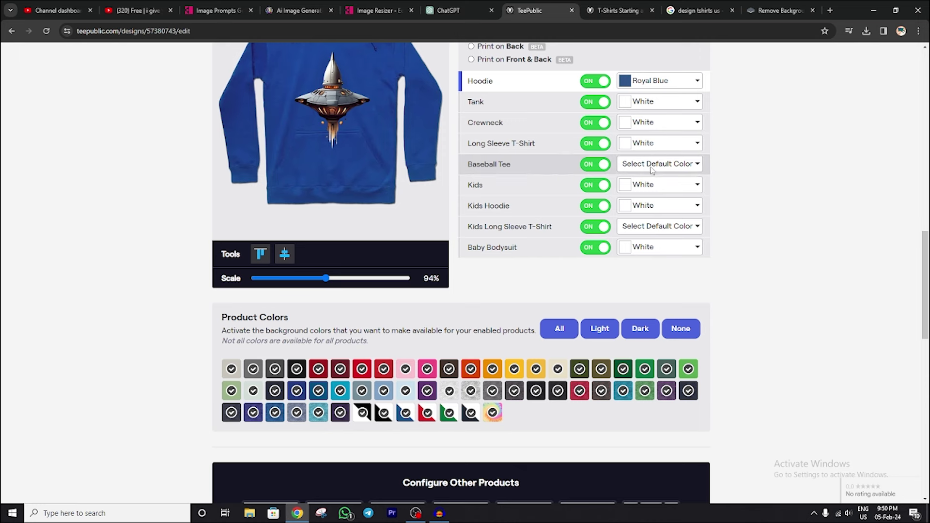
left_click(652, 165)
left_click(647, 185)
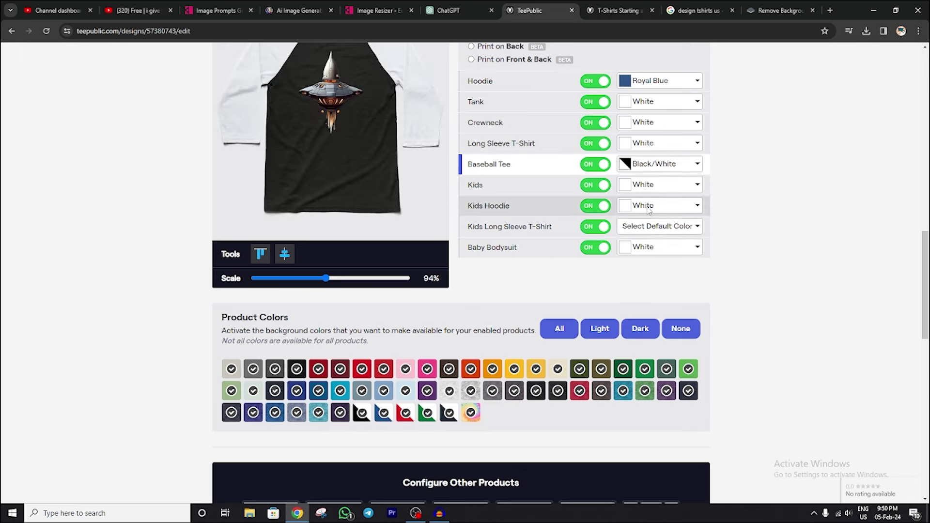
left_click(649, 226)
left_click(647, 280)
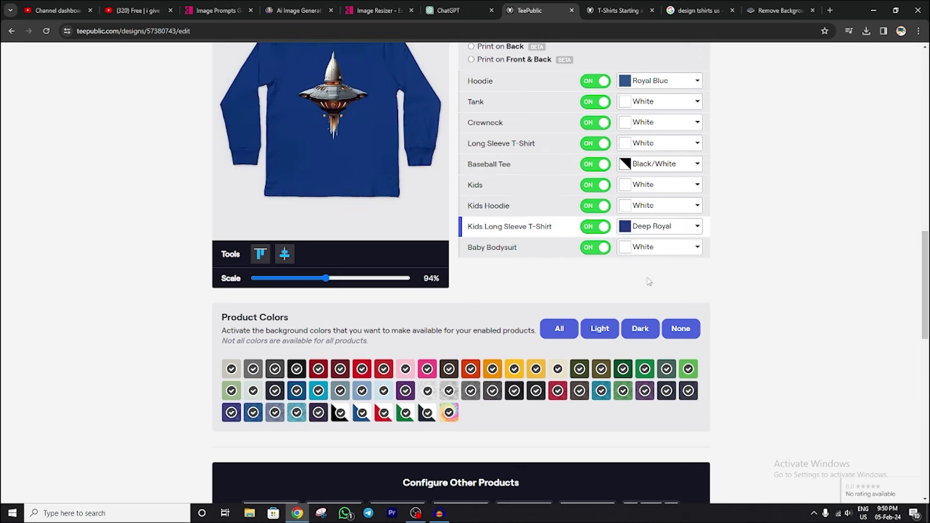
- Publish the spaceship design with the chosen product settings
scroll(750, 245, "down", 8)
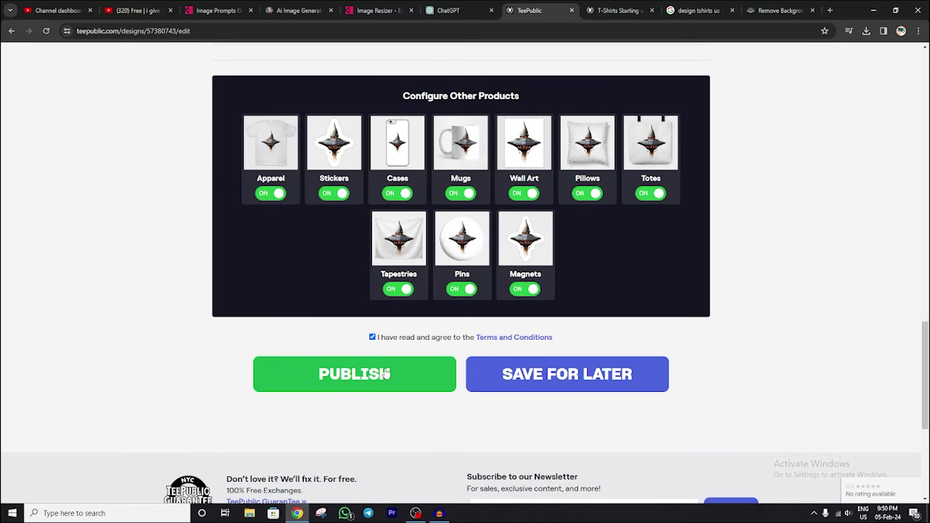
left_click(386, 373)
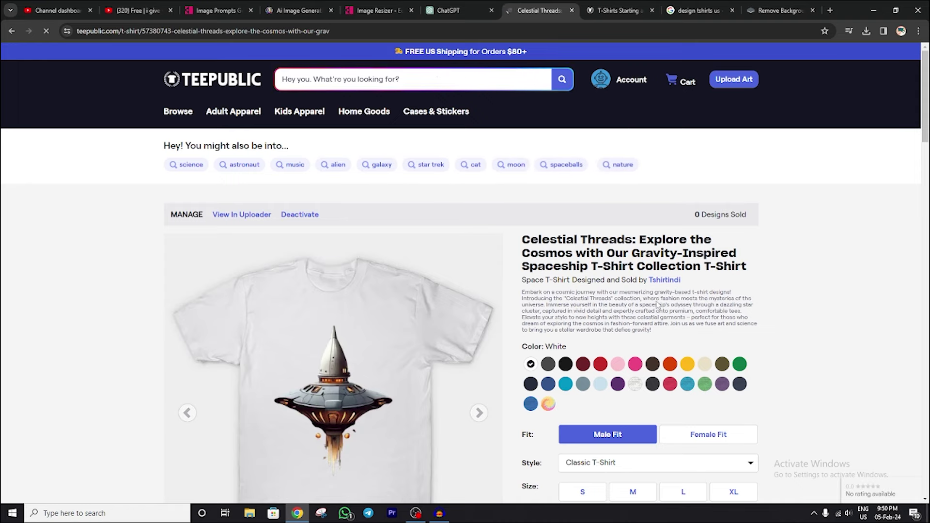
- Preview the published T-shirt in Asphalt, Black and Maroon on its product page
scroll(451, 310, "down", 2)
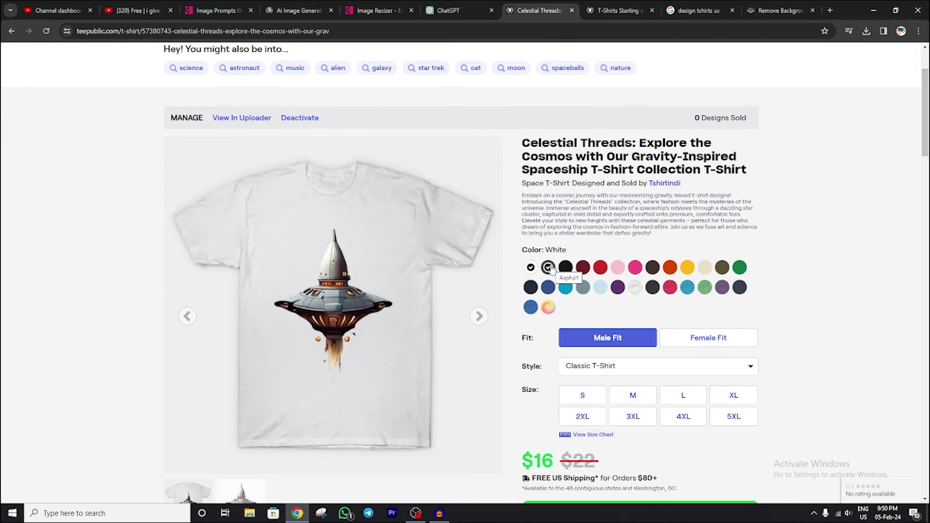
left_click(549, 268)
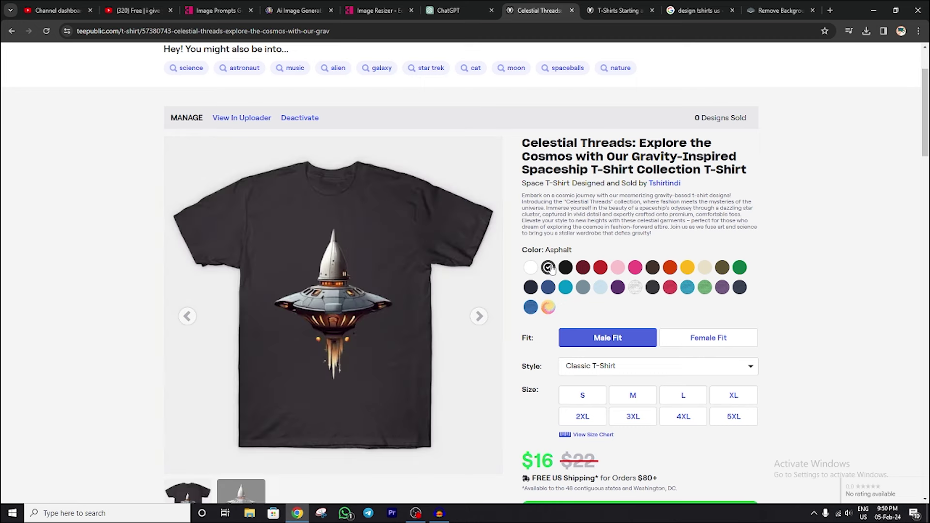
left_click(567, 269)
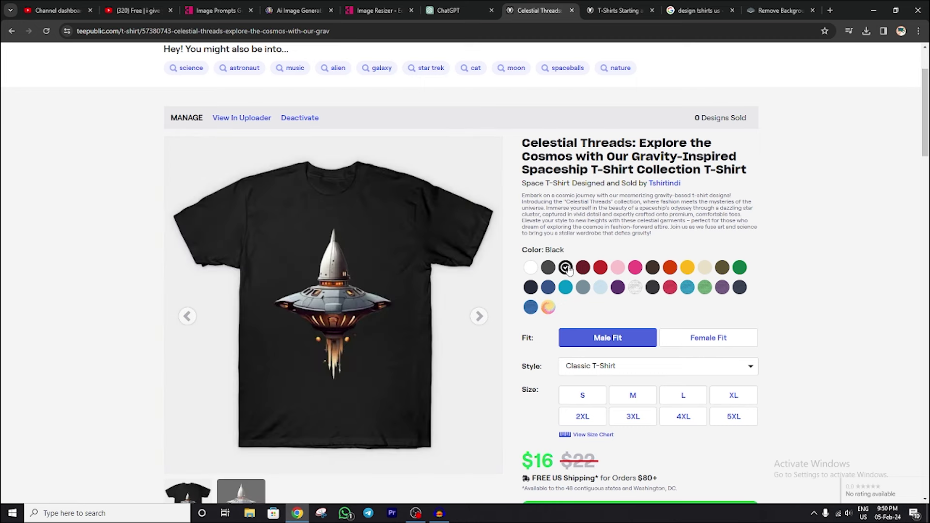
left_click(584, 269)
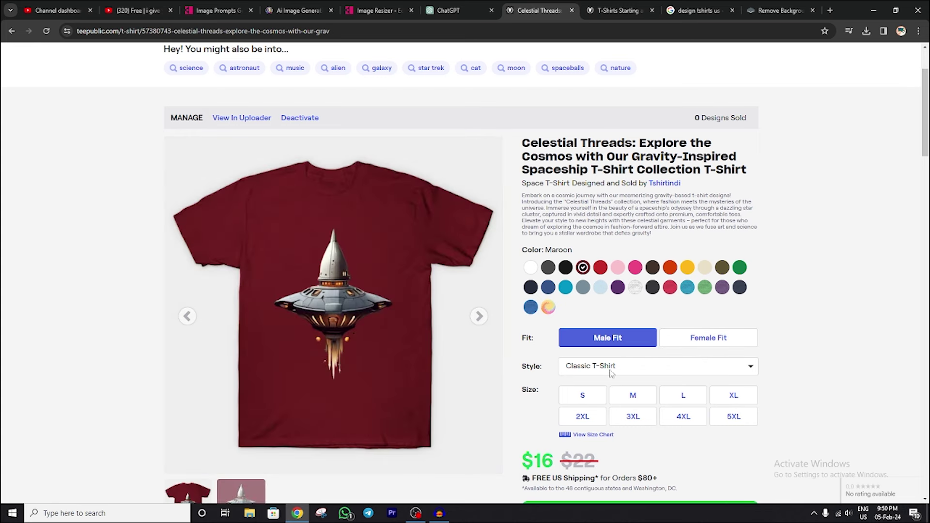
- Check the T-shirt's sale price on the product page and open the Calculator
scroll(540, 384, "down", 2)
left_click_drag(550, 362, 522, 364)
scroll(490, 380, "down", 3)
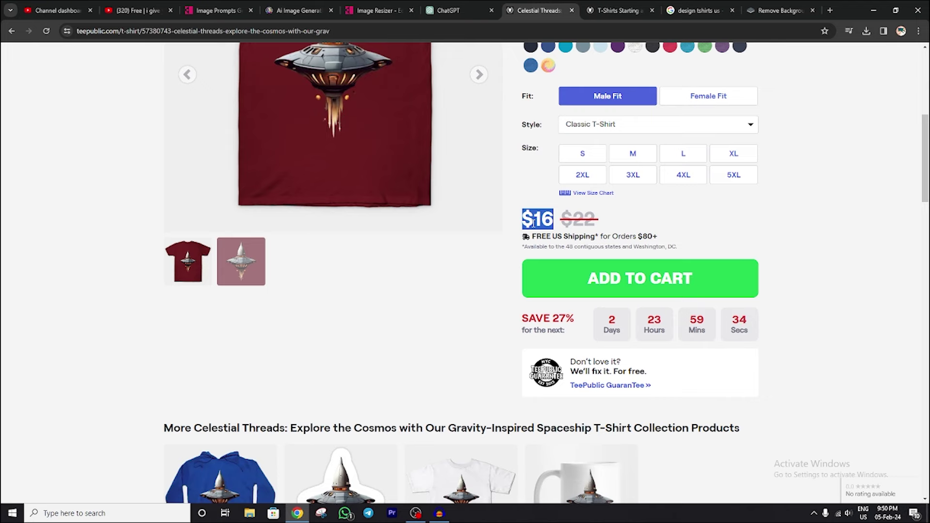
left_click(677, 225)
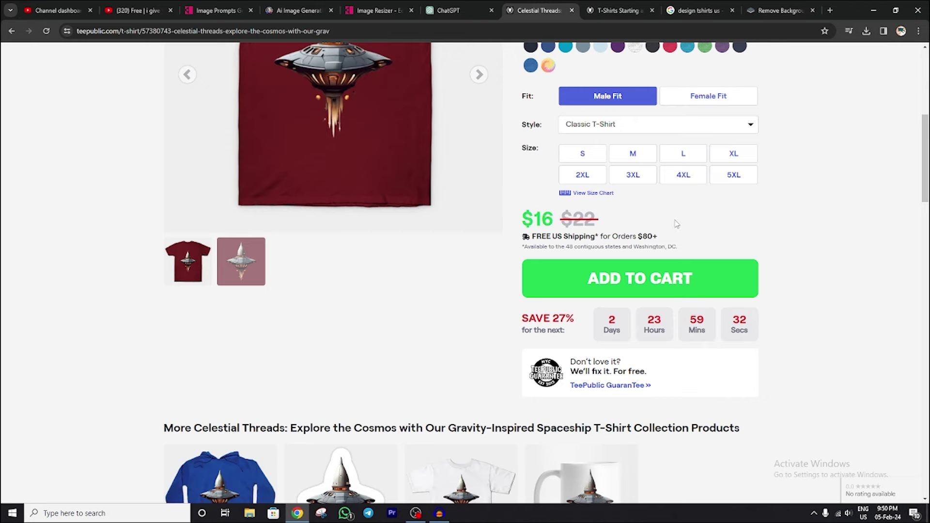
scroll(838, 381, "up", 7)
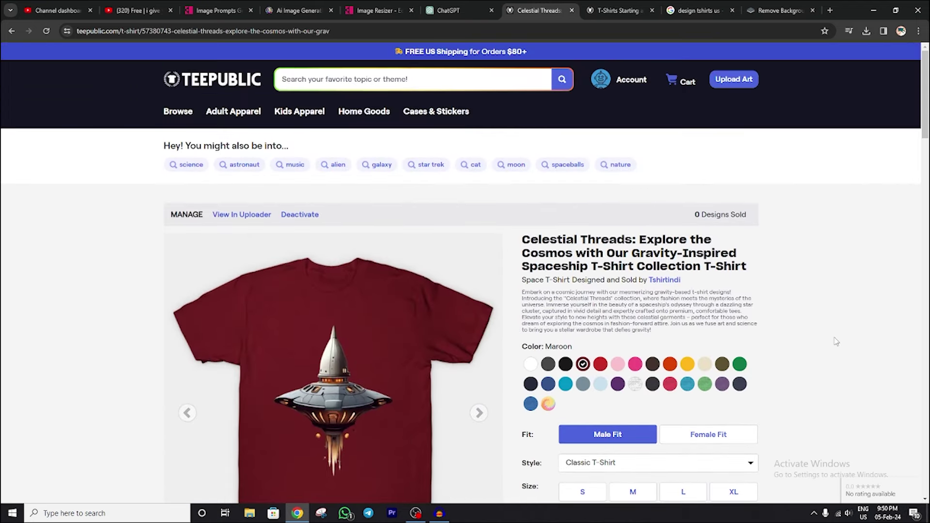
left_click(12, 513)
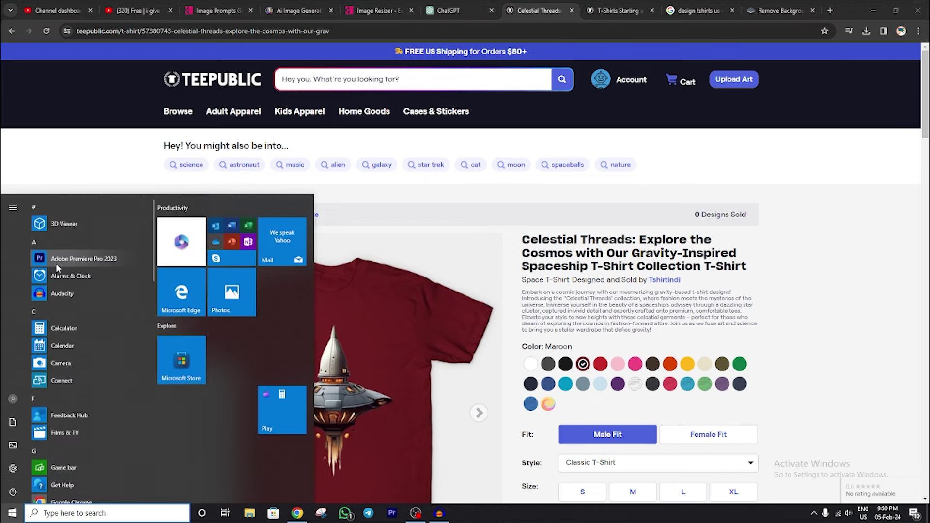
left_click(64, 328)
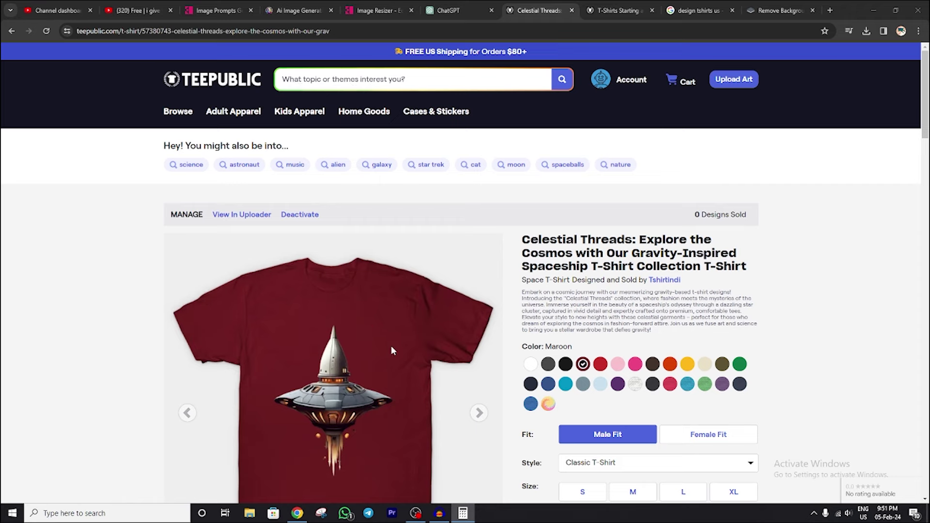
- Open the account's storefront and review the listed design, the icon and cover photo areas, and the store management options
mouse_move(601, 79)
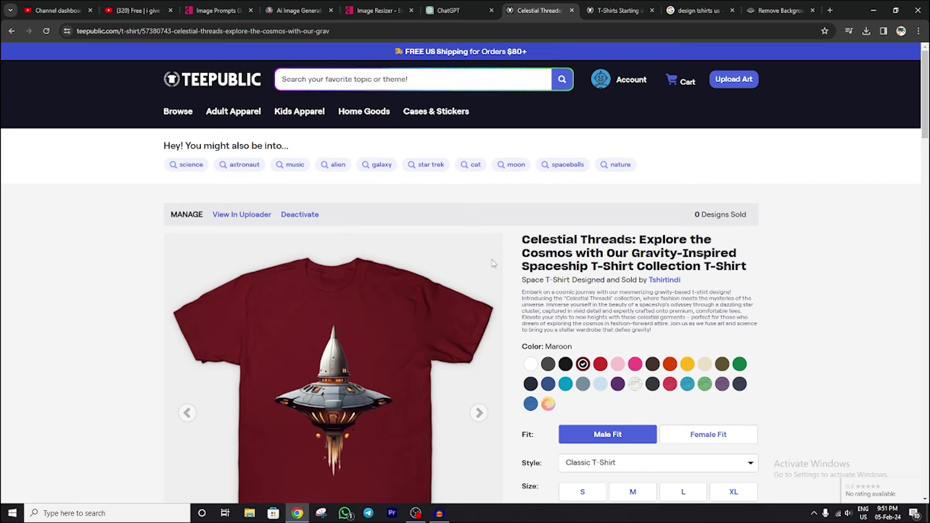
mouse_move(638, 84)
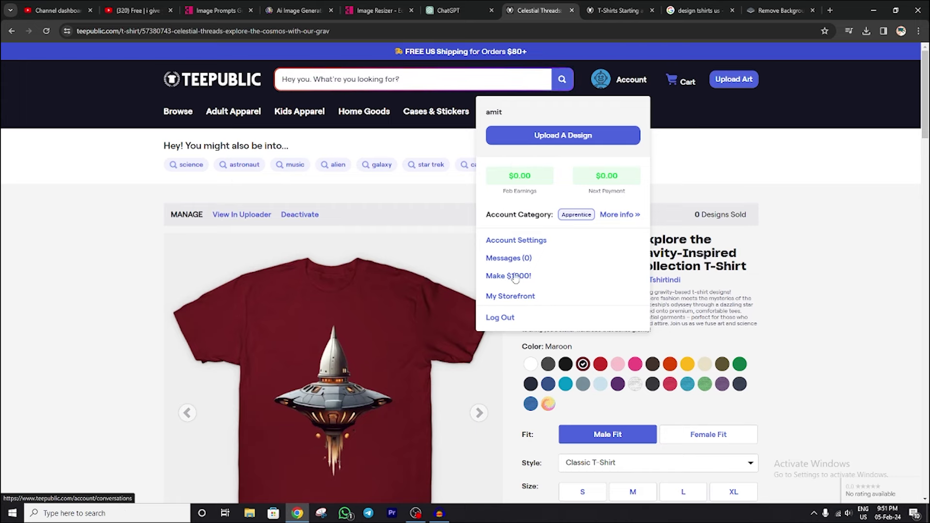
left_click(509, 300)
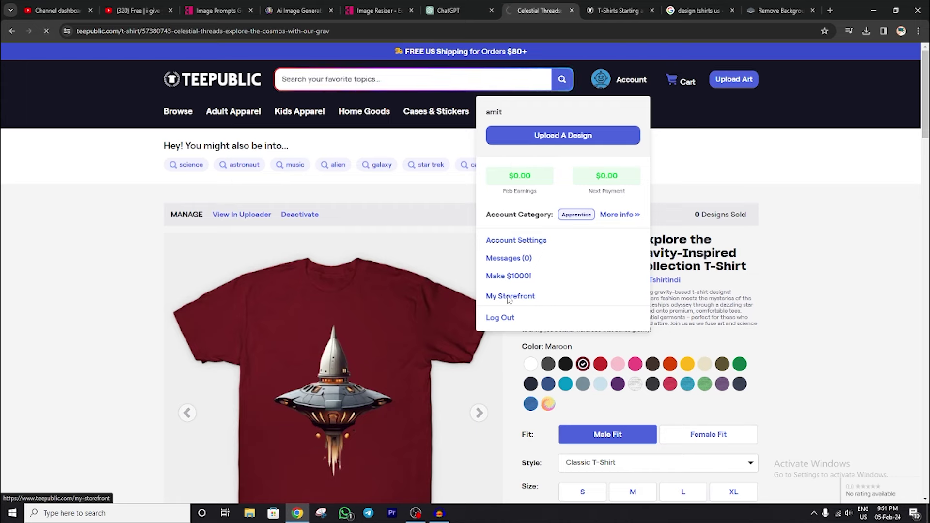
scroll(497, 291, "down", 1)
scroll(497, 290, "down", 4)
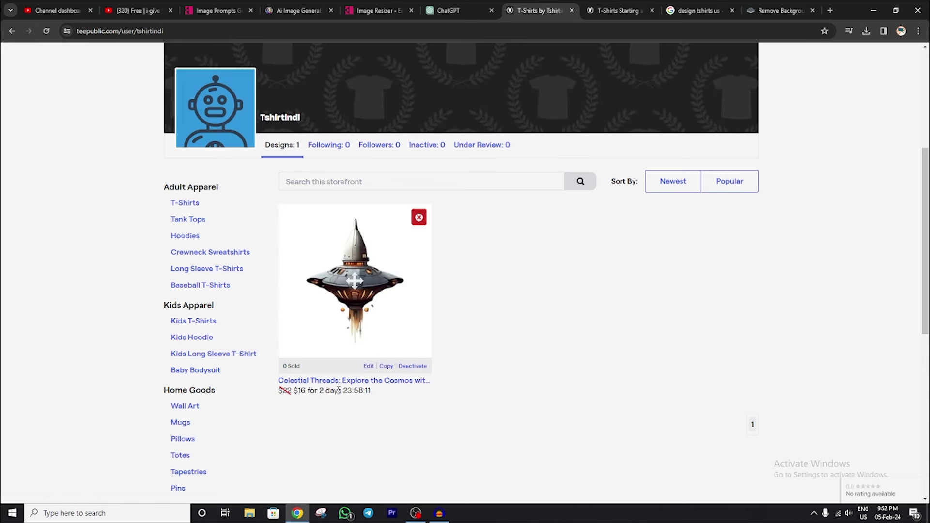
scroll(552, 370, "up", 4)
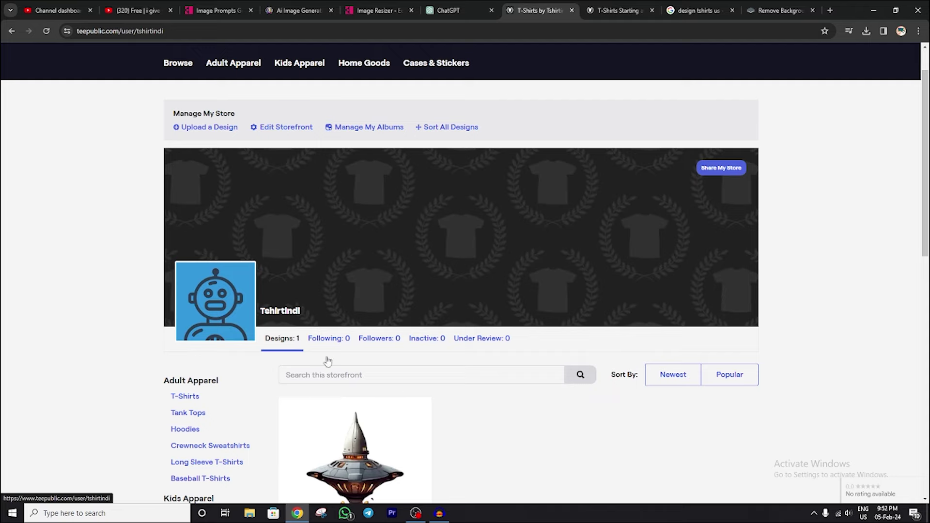
scroll(301, 342, "down", 2)
mouse_move(209, 202)
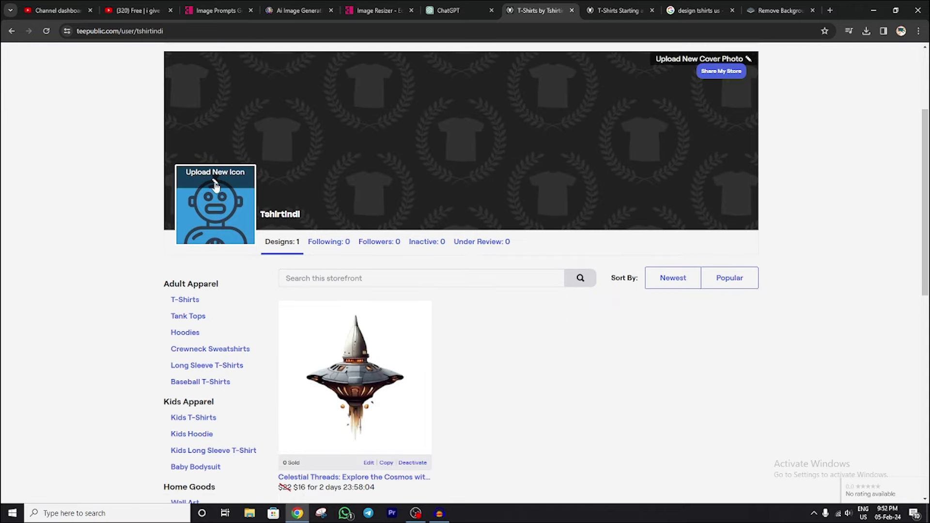
scroll(612, 405, "up", 3)
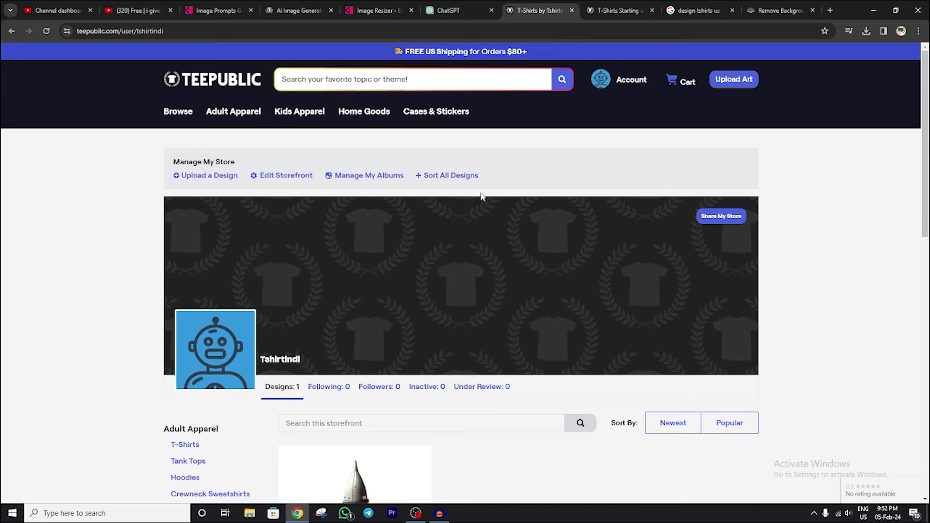
scroll(800, 281, "down", 3)
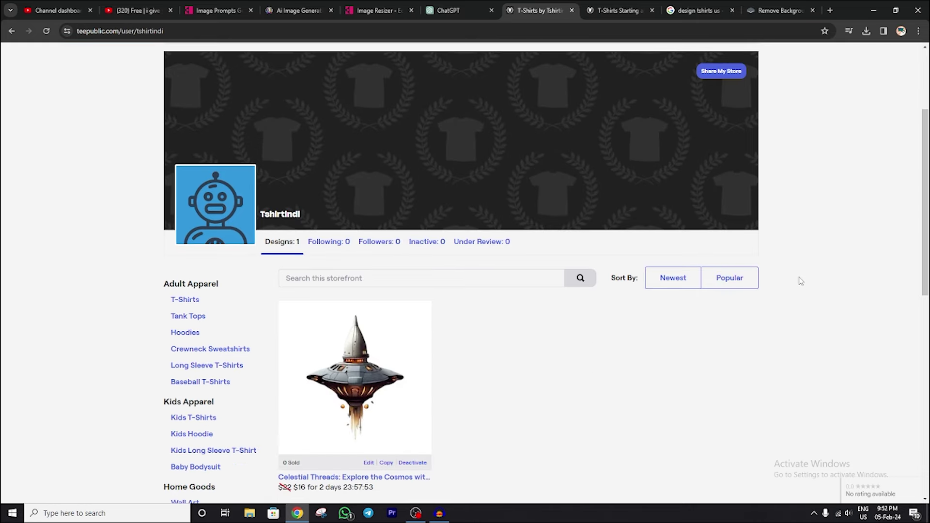
scroll(801, 281, "up", 3)
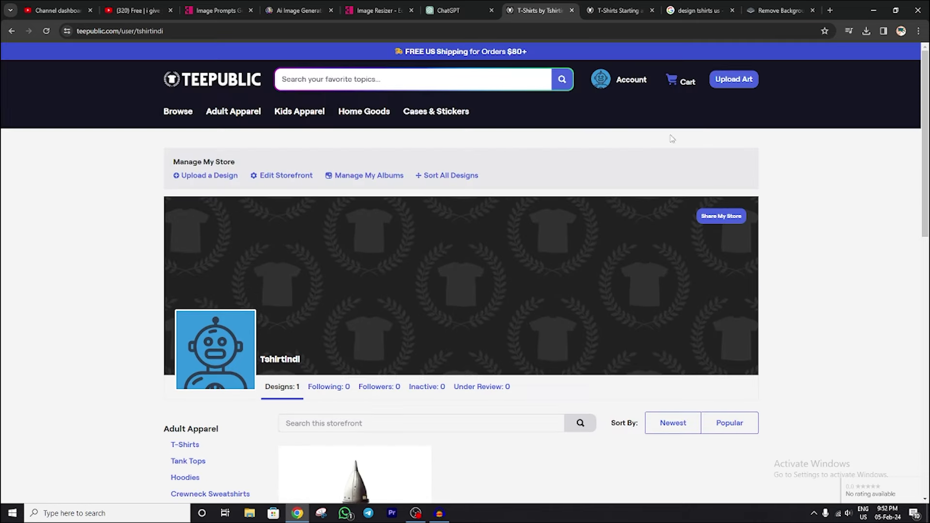
- Open the account settings and review the estimated earnings, the PayPal and Payoneer payment options, and the earnings report section
mouse_move(620, 86)
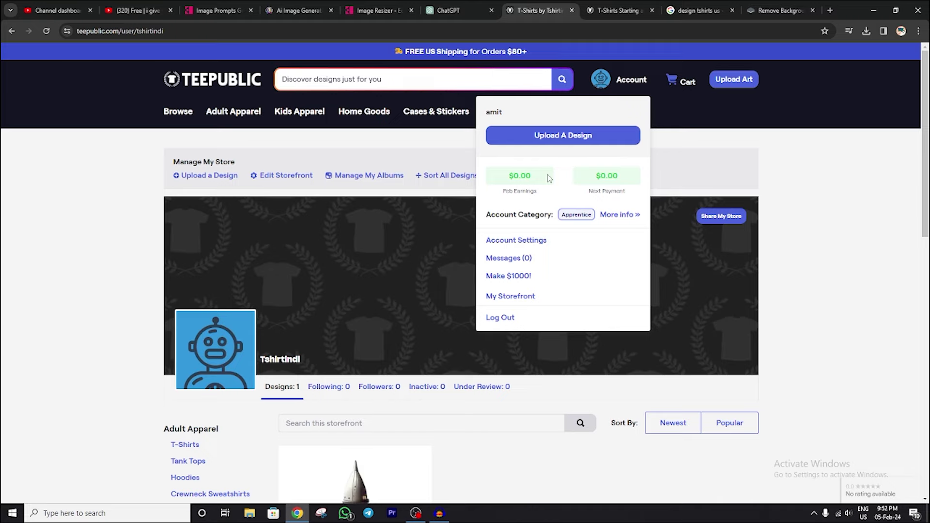
left_click(532, 240)
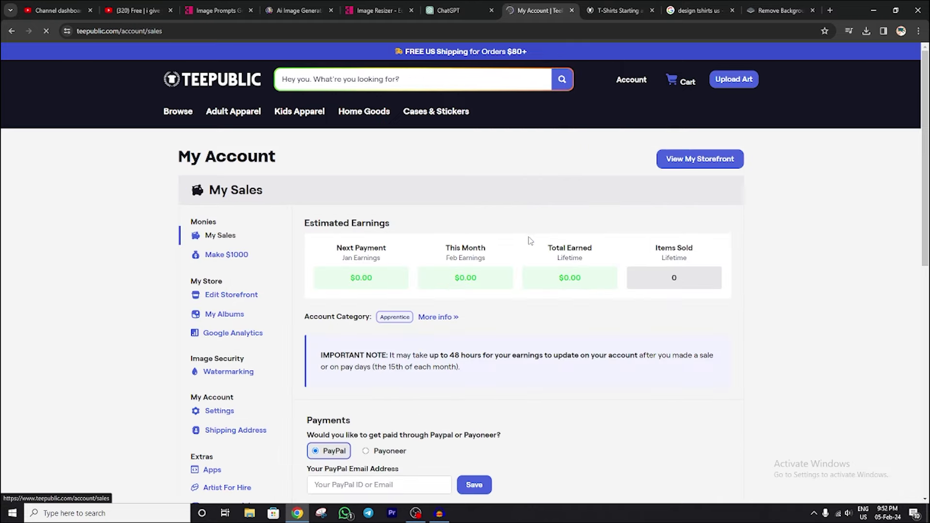
scroll(529, 239, "down", 3)
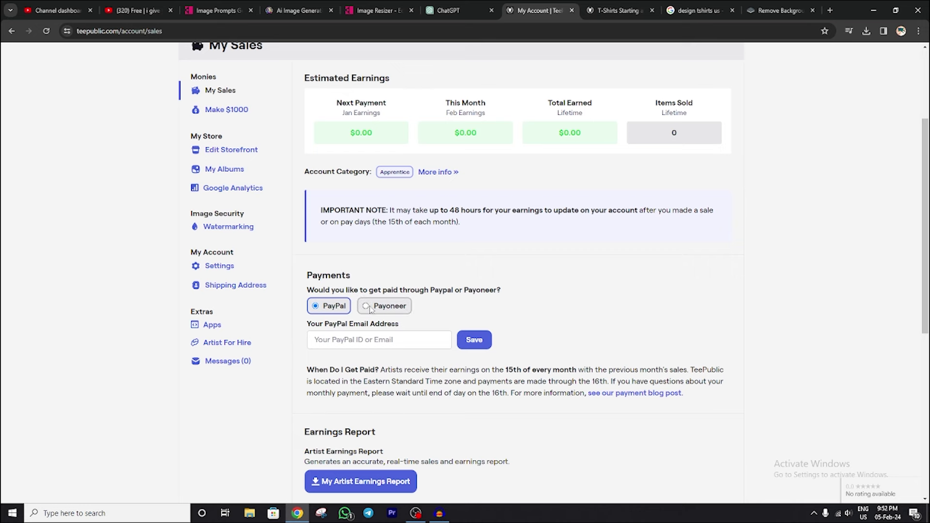
scroll(380, 340, "down", 3)
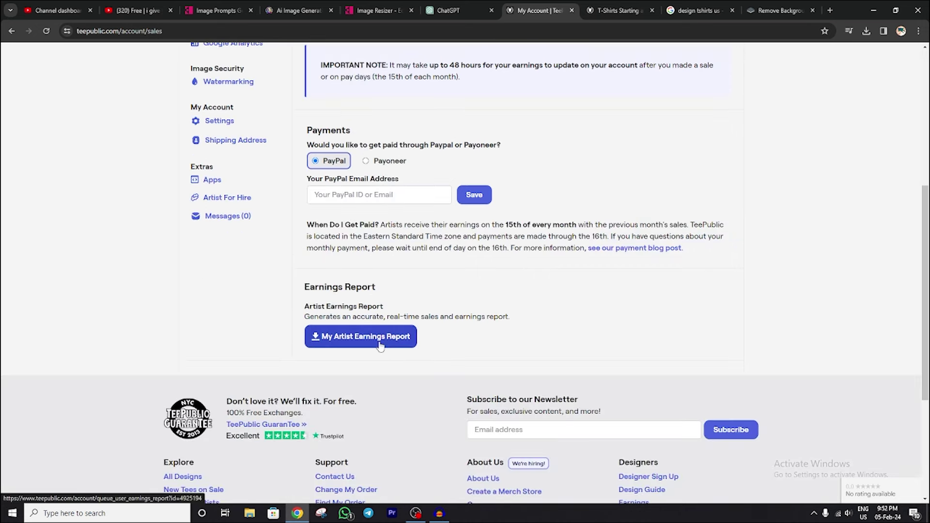
- Read the payment schedule in the Payments section's "When Do I Get Paid?" paragraph, highlighting the monthly payout date sentence
scroll(380, 341, "up", 4)
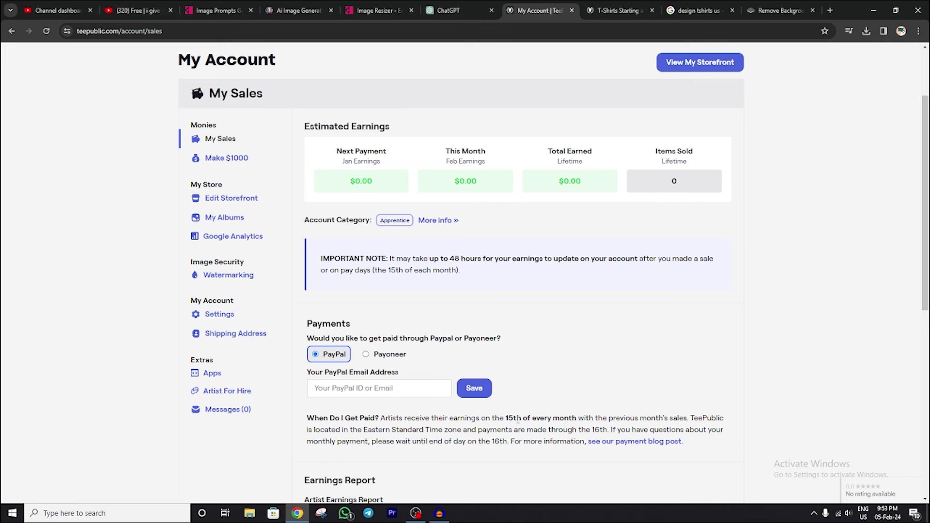
left_click_drag(383, 418, 529, 419)
left_click(507, 418)
left_click_drag(499, 418, 716, 417)
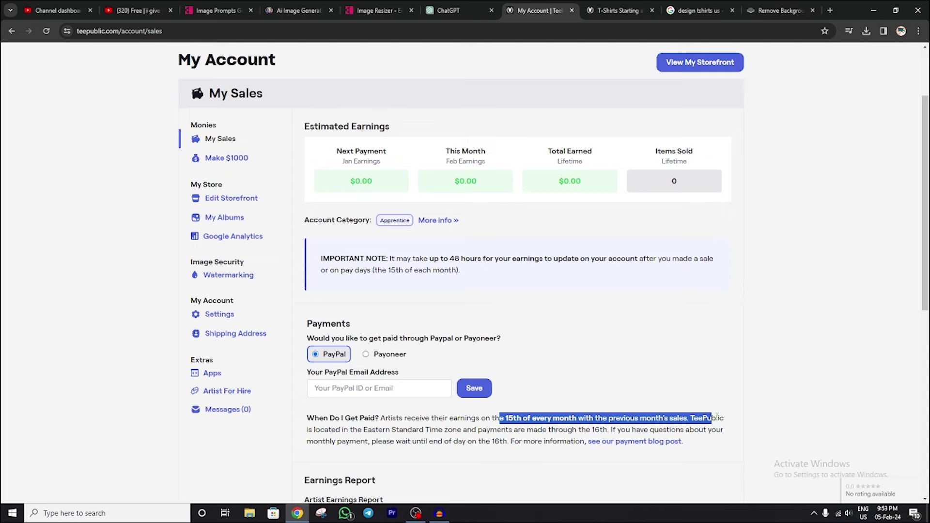
scroll(716, 417, "down", 4)
scroll(716, 415, "up", 6)
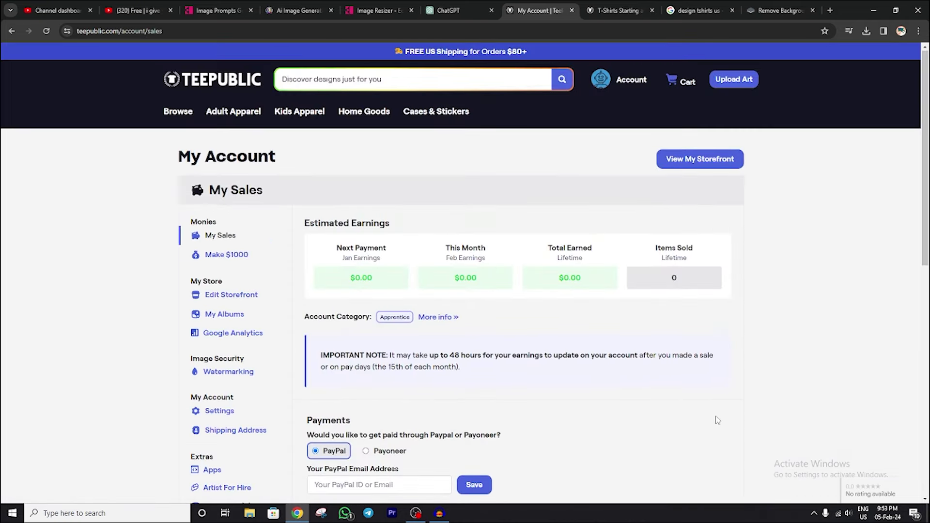
- Open the TeePublic home page and browse its sections, including the gift finder, Artist Spotlight, product types and Editor's Picks
left_click(222, 78)
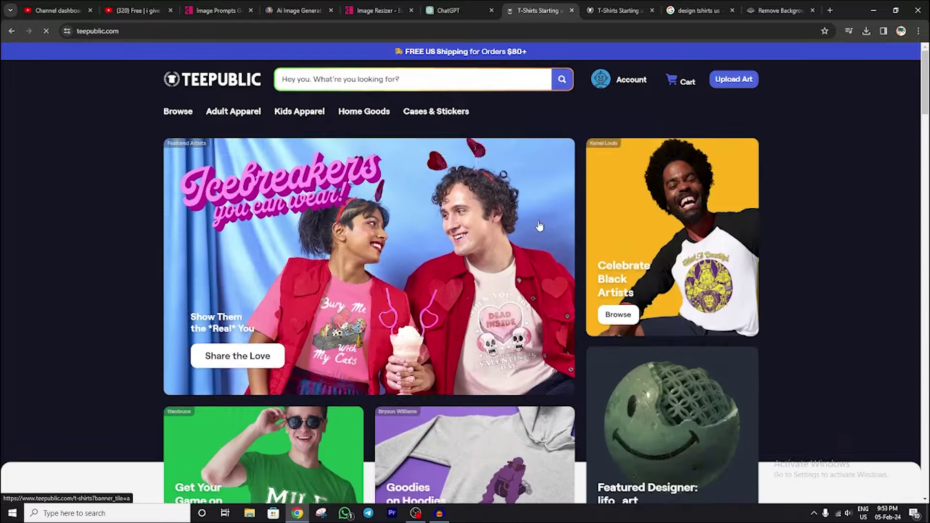
scroll(539, 223, "down", 10)
scroll(539, 224, "down", 20)
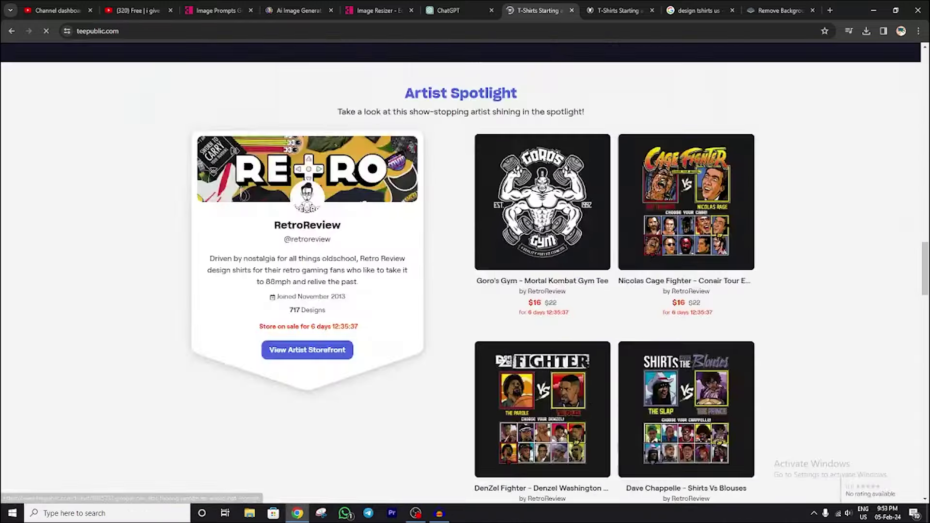
scroll(539, 224, "down", 15)
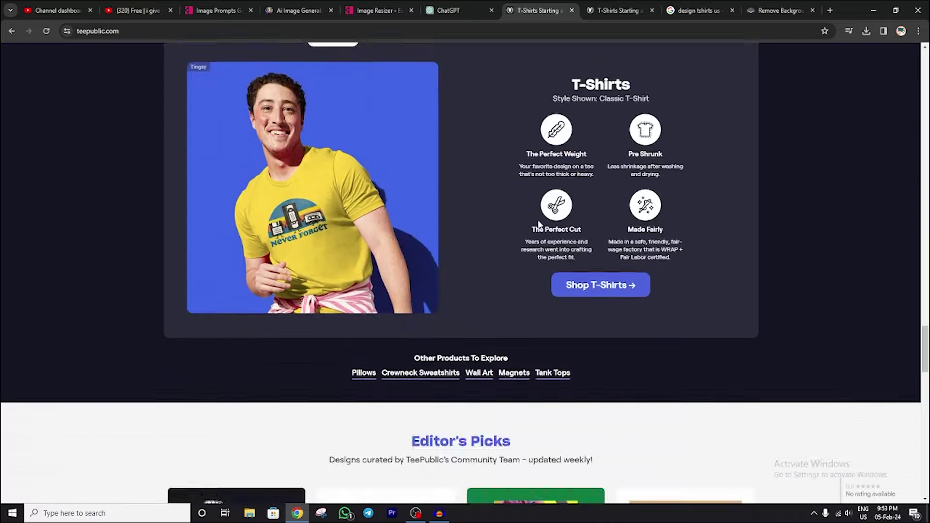
scroll(539, 223, "up", 2)
scroll(539, 223, "down", 20)
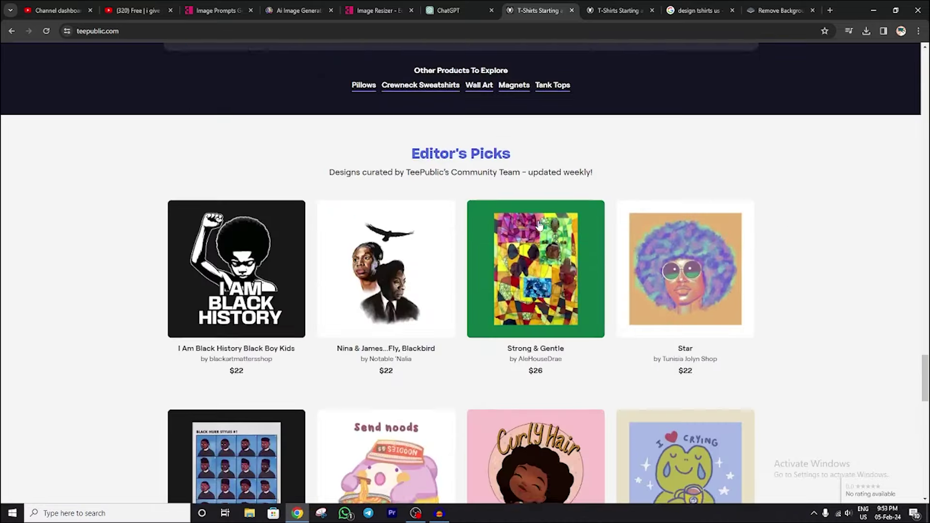
scroll(539, 223, "down", 8)
scroll(539, 224, "up", 2)
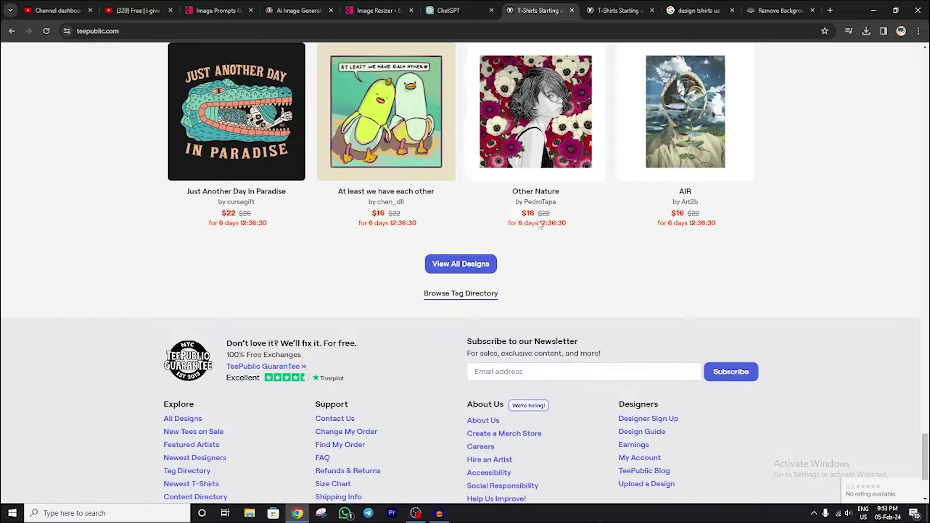
scroll(539, 224, "up", 20)
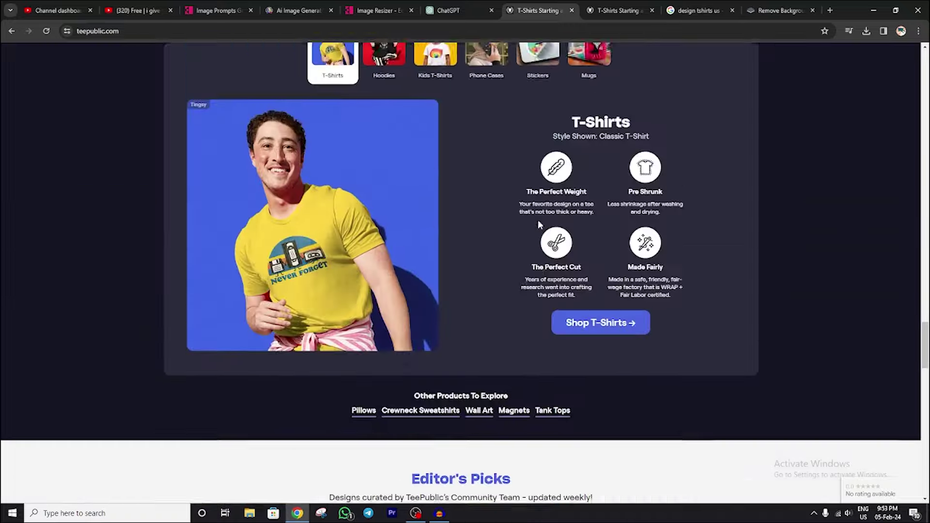
scroll(539, 223, "up", 10)
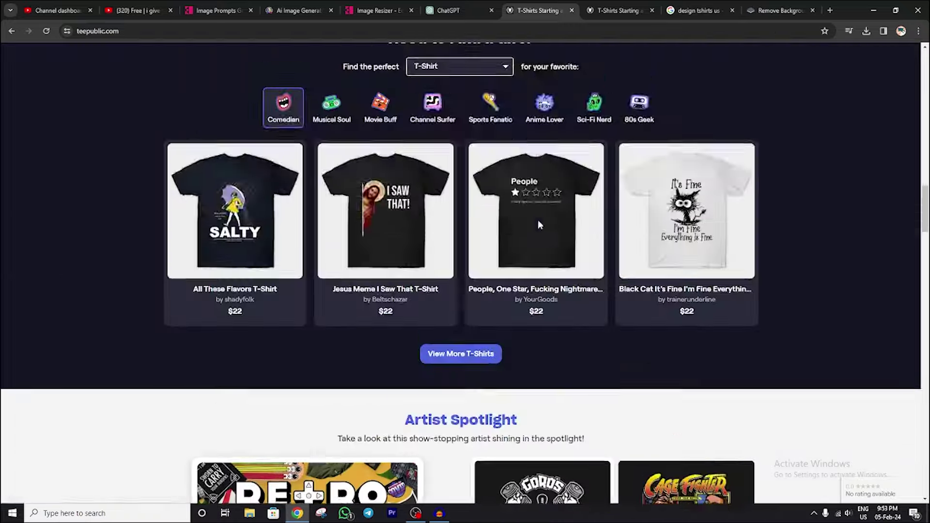
scroll(539, 224, "up", 15)
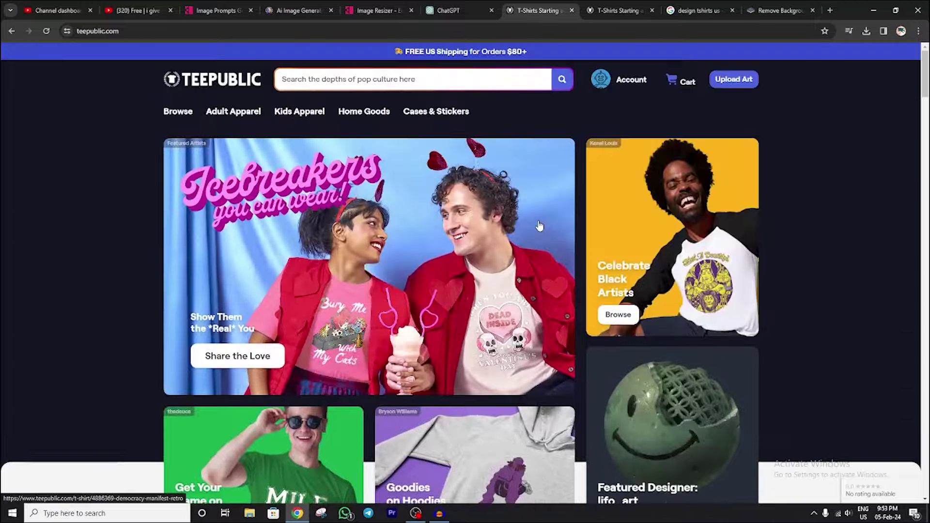
scroll(539, 224, "down", 4)
scroll(539, 224, "up", 6)
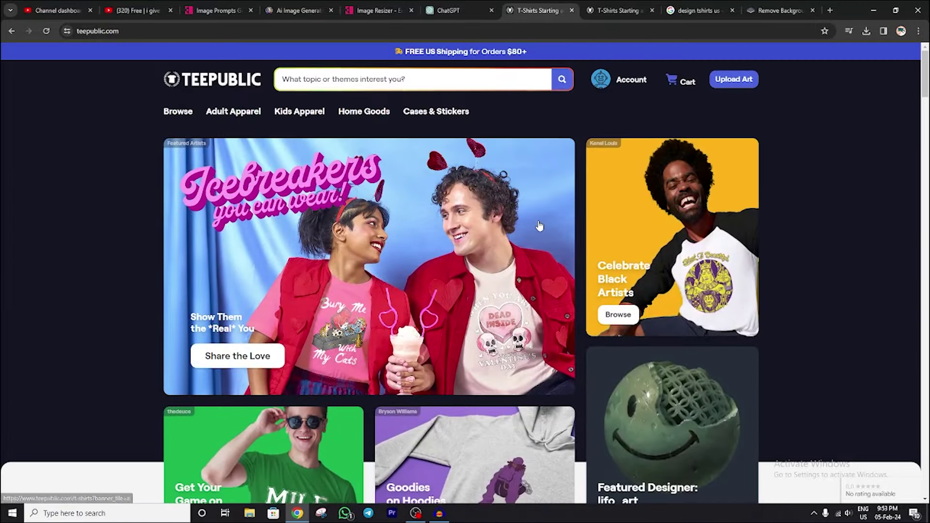